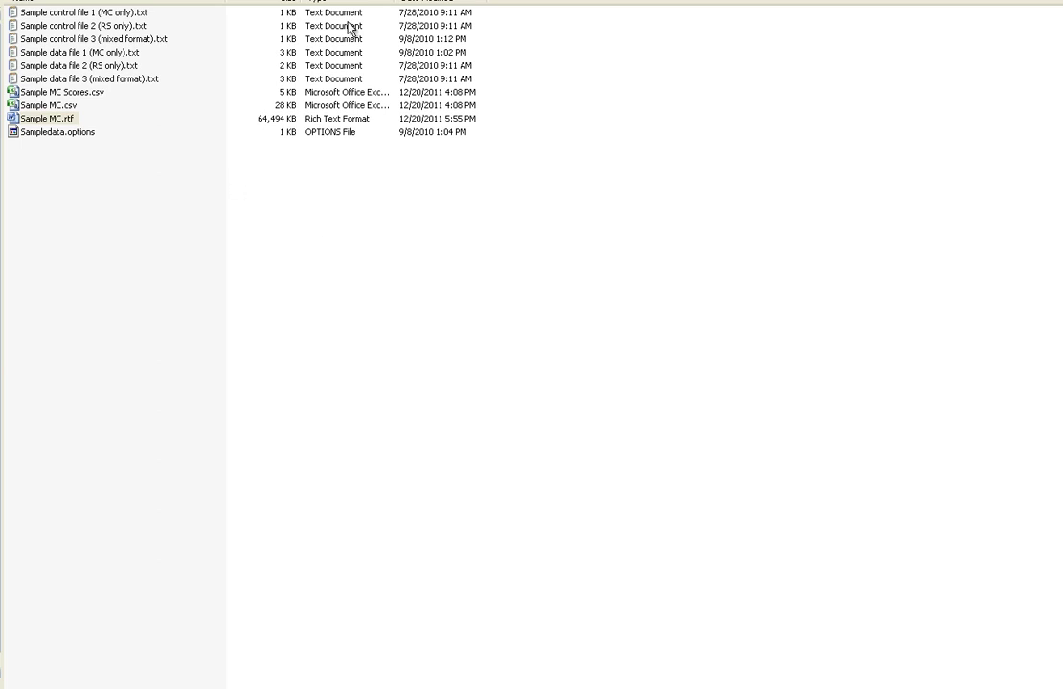
Point out the Sample MC.rtf, Sample MC.csv and Sample MC Scores.csv files in the sample folder.
click(53, 119)
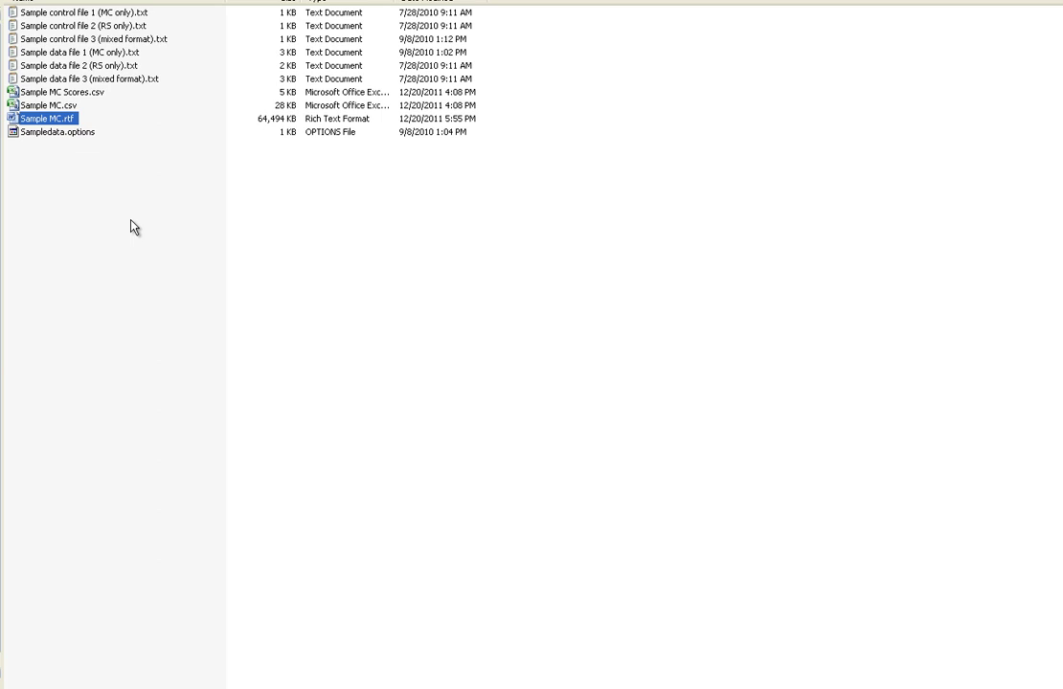
click(43, 106)
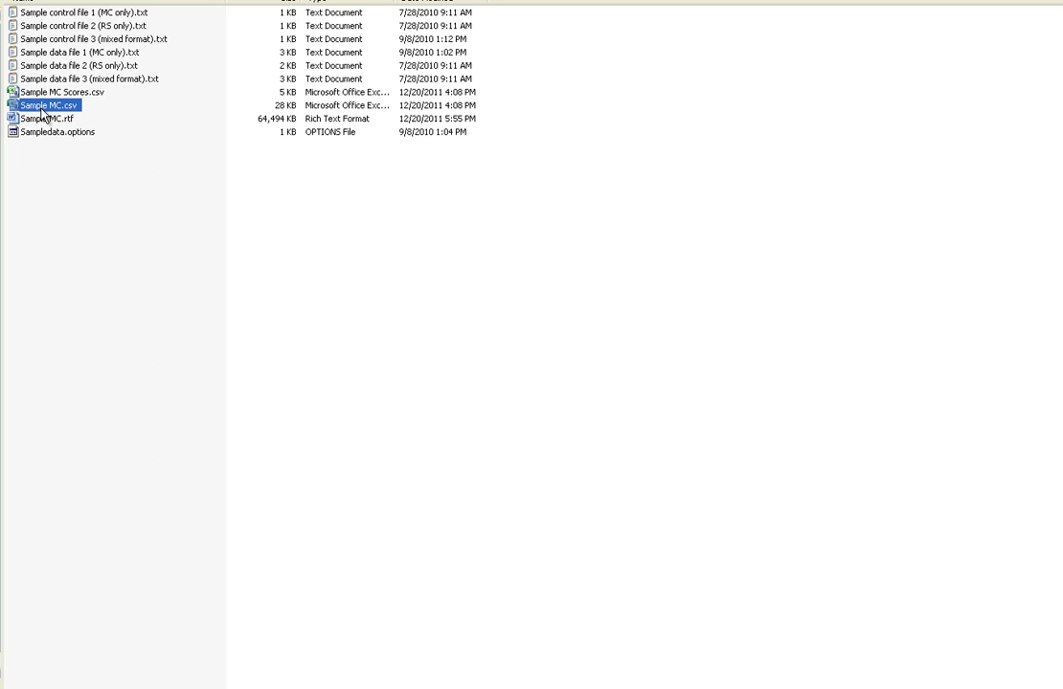
click(42, 95)
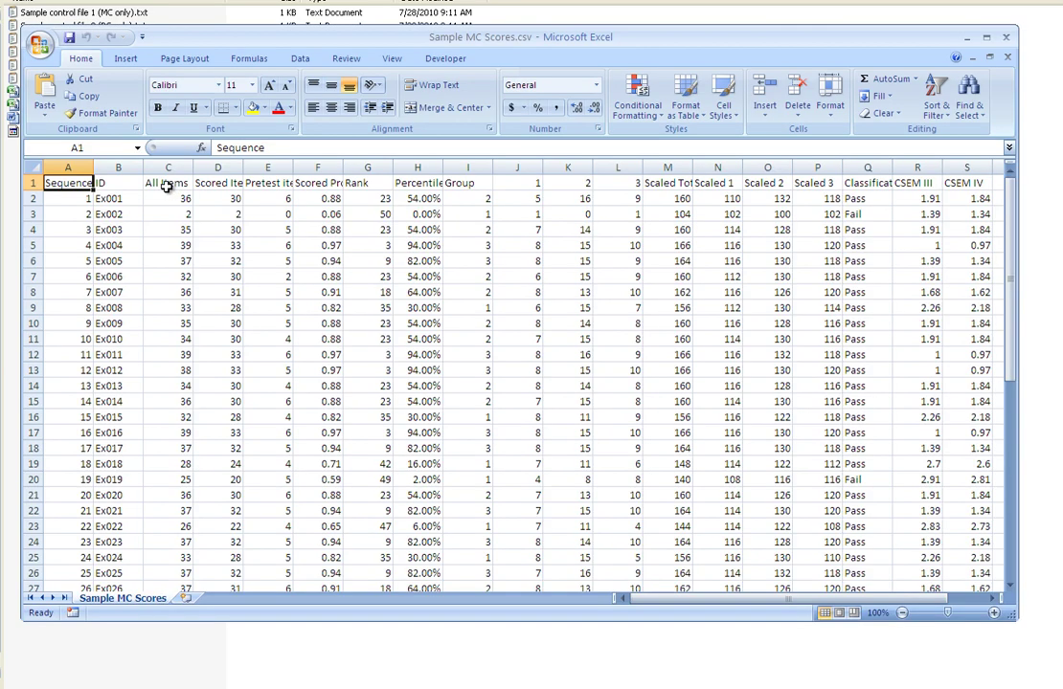
Inspect the All Items column and the first examinee's ID Ex001, All Items and scored-items scores.
click(167, 182)
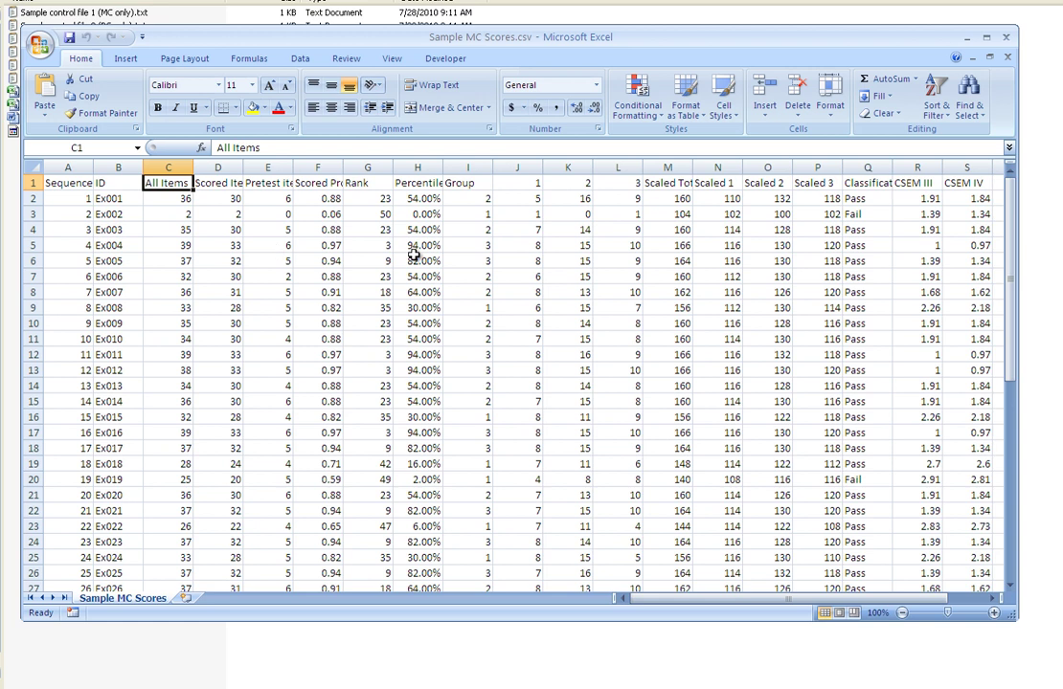
click(164, 260)
click(32, 198)
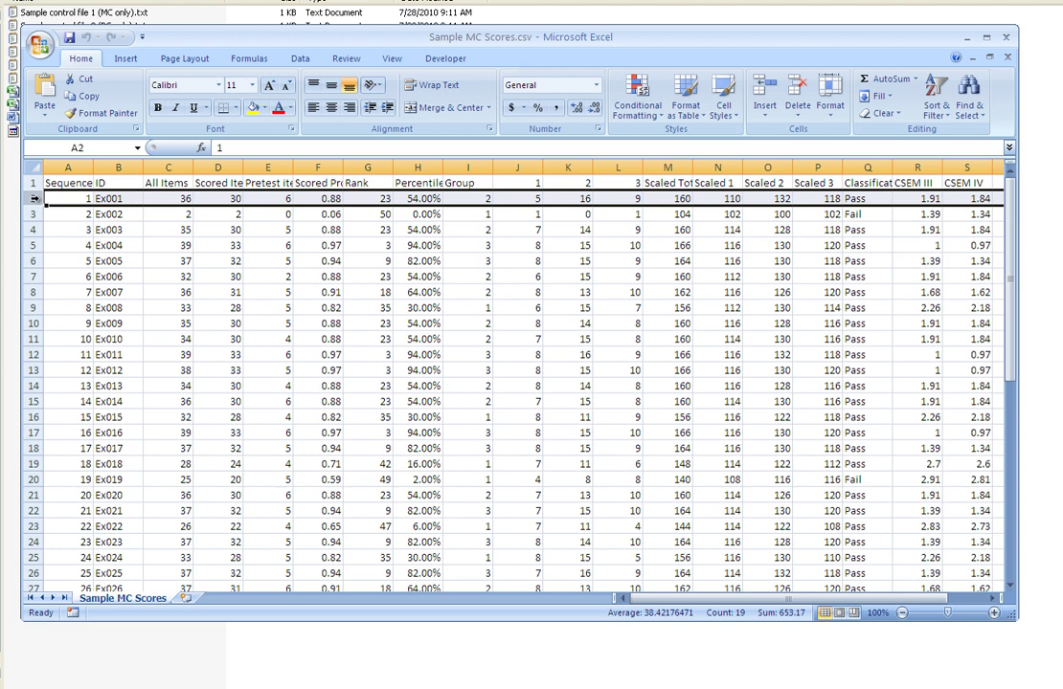
click(100, 198)
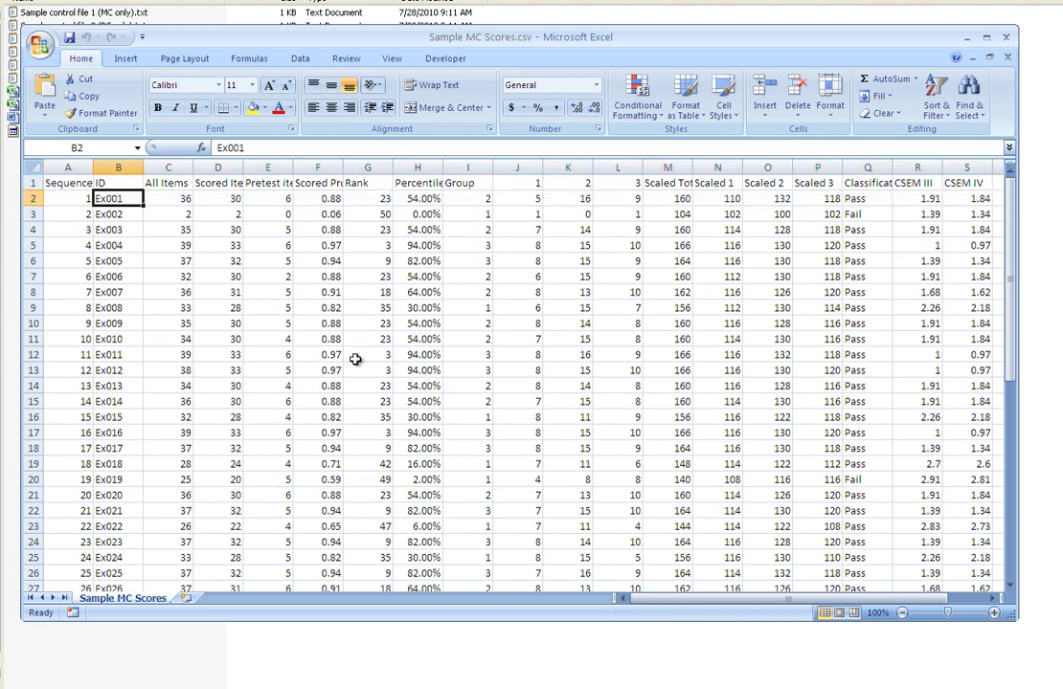
click(182, 199)
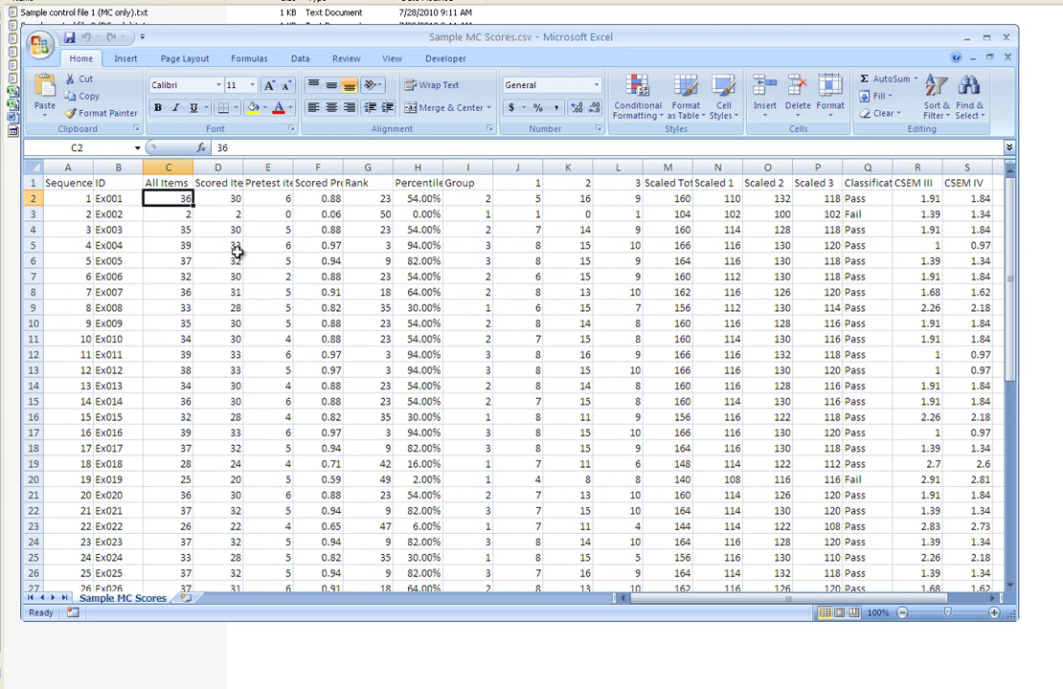
click(230, 205)
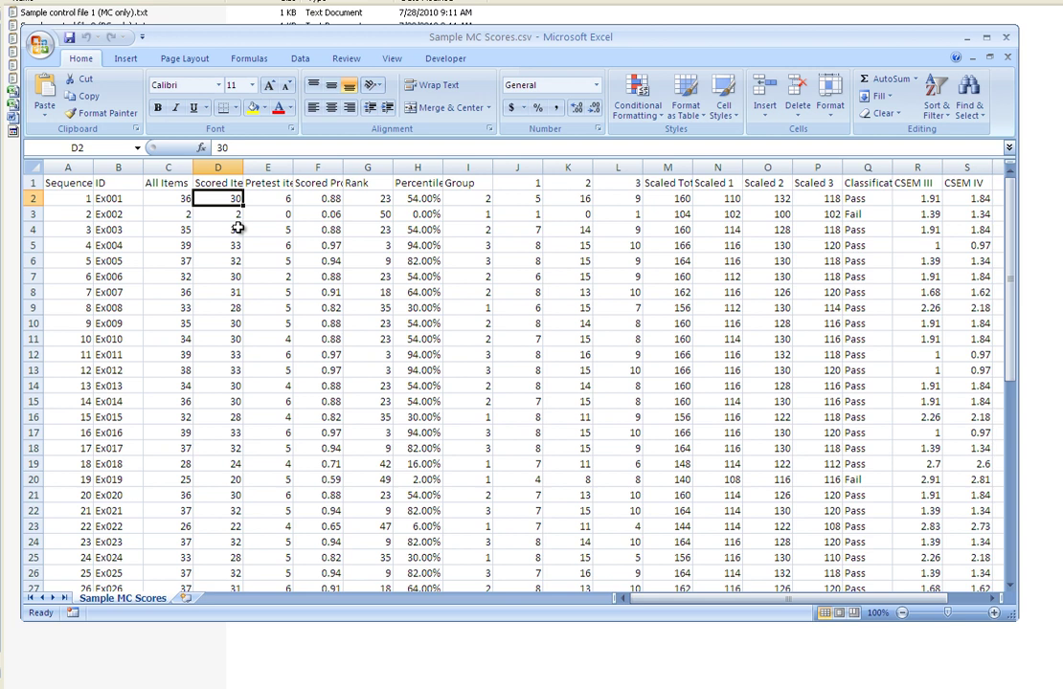
Check the first examinee's pretest score, 0.88 proportion, rank 23, percentile and group.
click(277, 199)
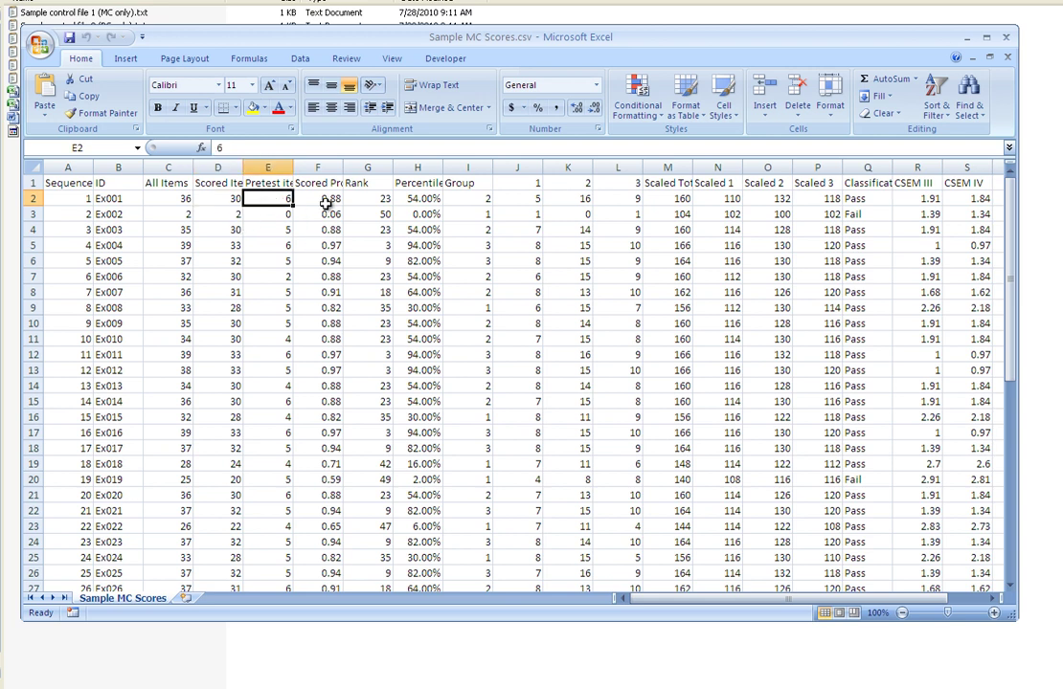
click(327, 201)
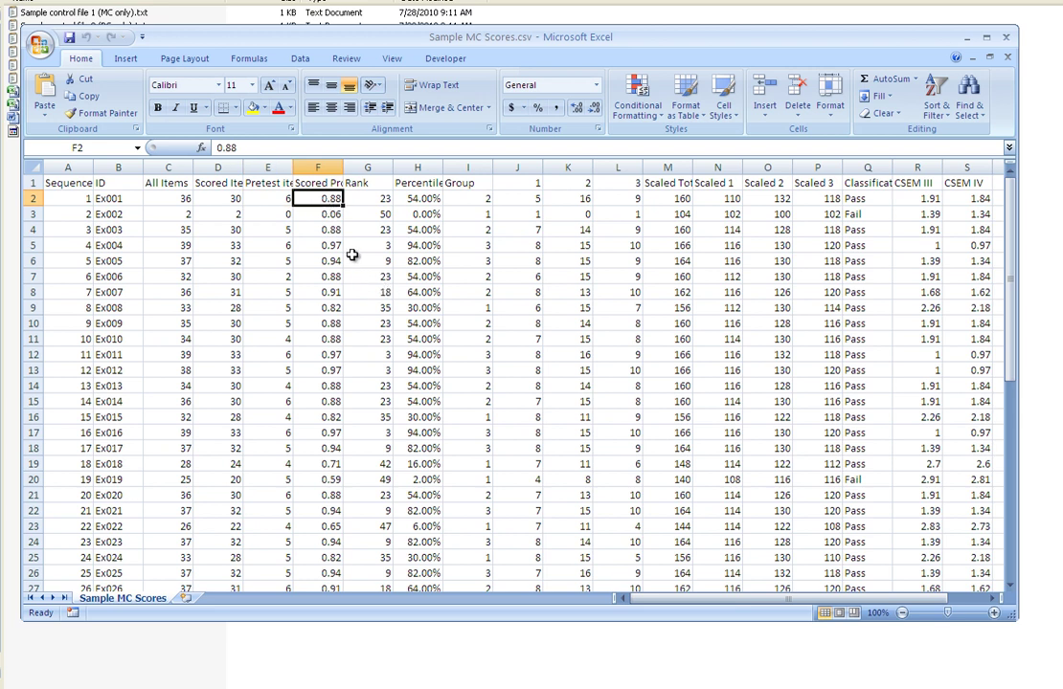
click(356, 199)
key(Right)
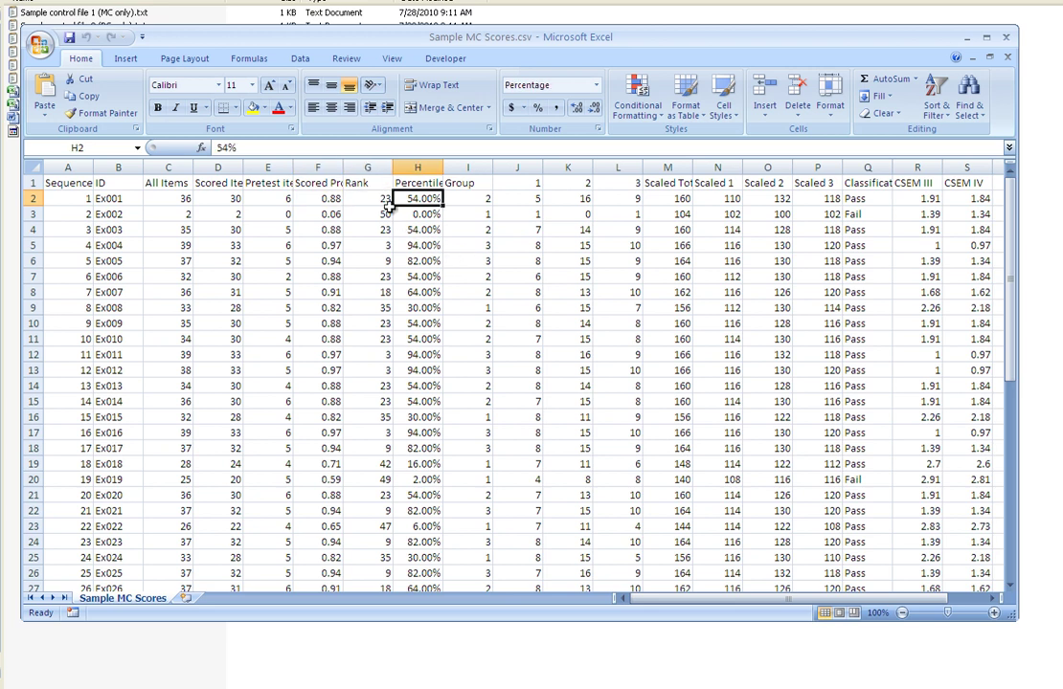
click(378, 200)
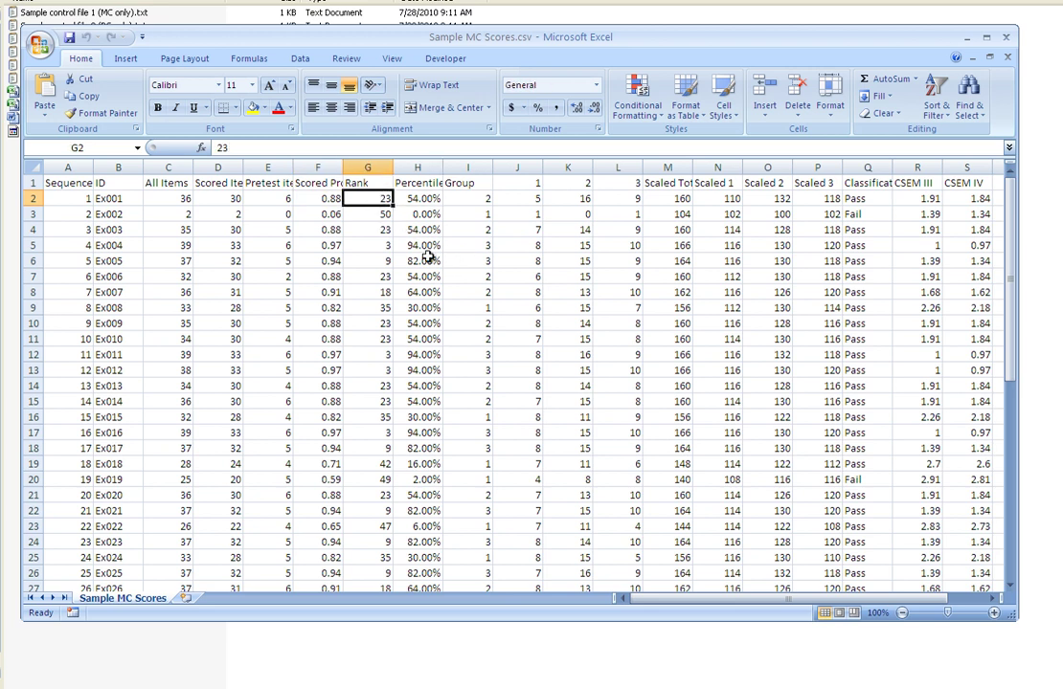
click(475, 201)
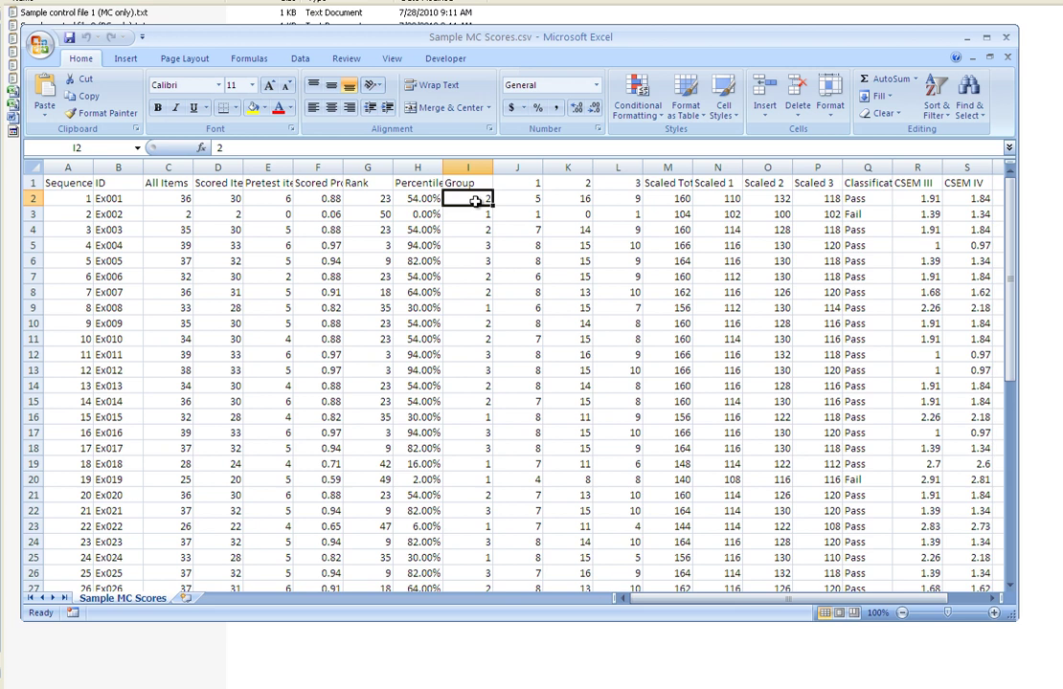
Review the domain 1–3 columns and the Scaled Total, Scaled 1, 2 and 3 headings.
click(527, 183)
click(584, 183)
click(612, 183)
click(622, 198)
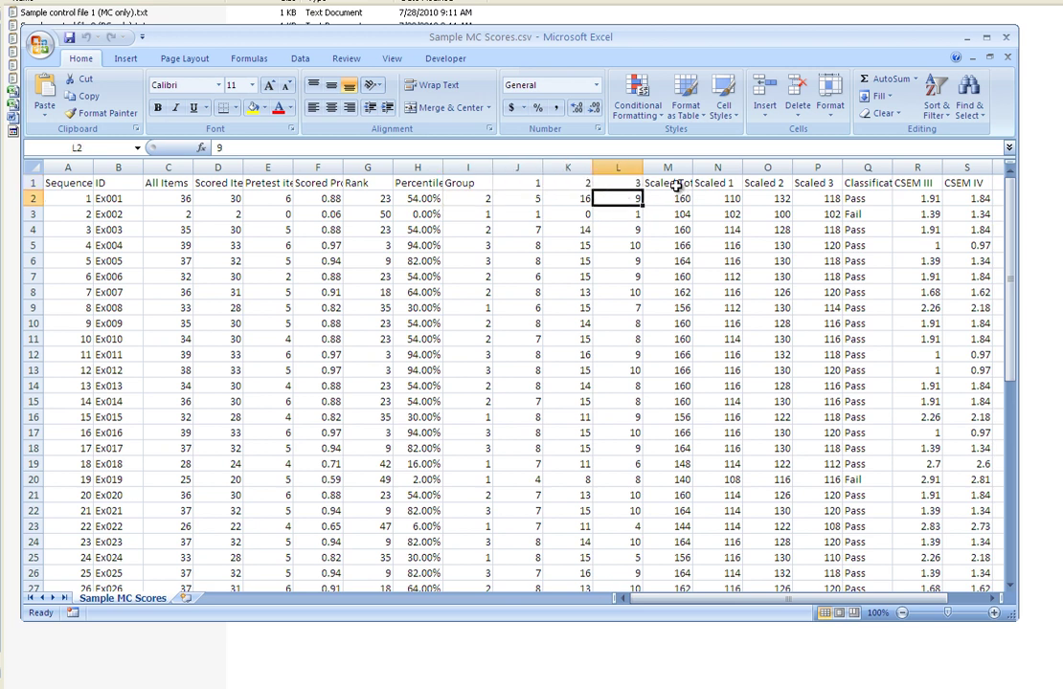
click(669, 182)
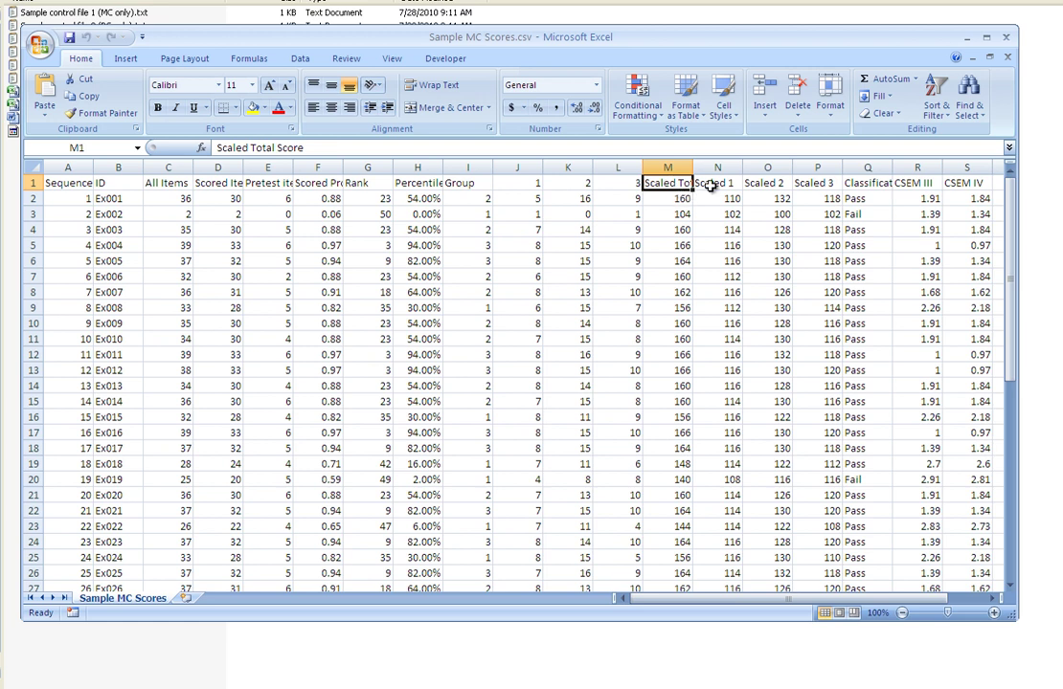
click(717, 185)
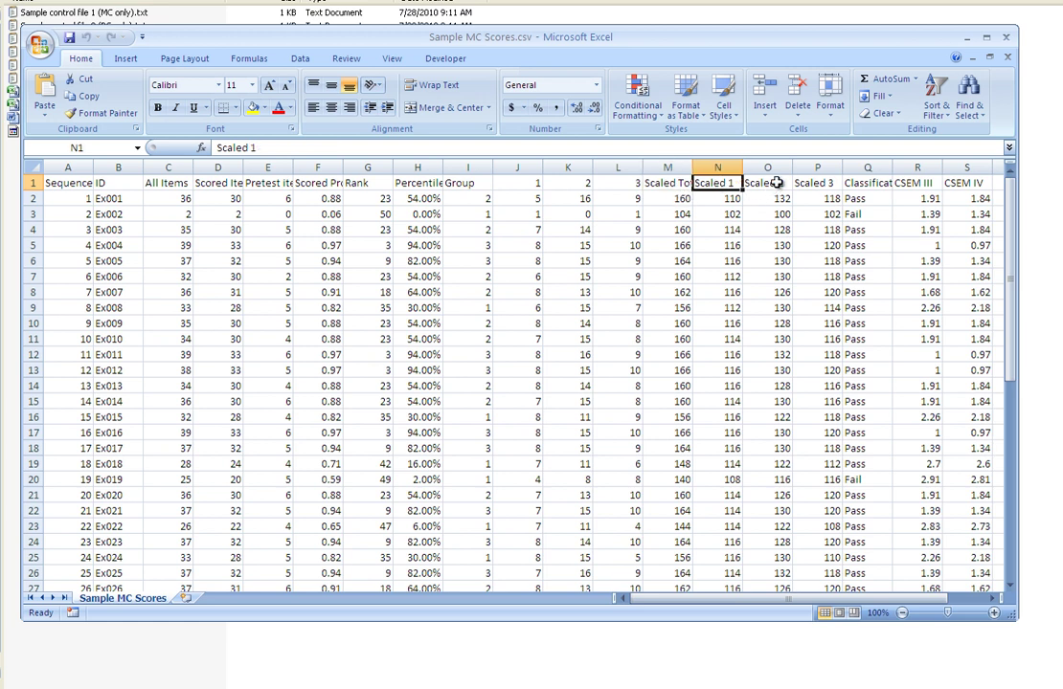
click(771, 185)
click(813, 182)
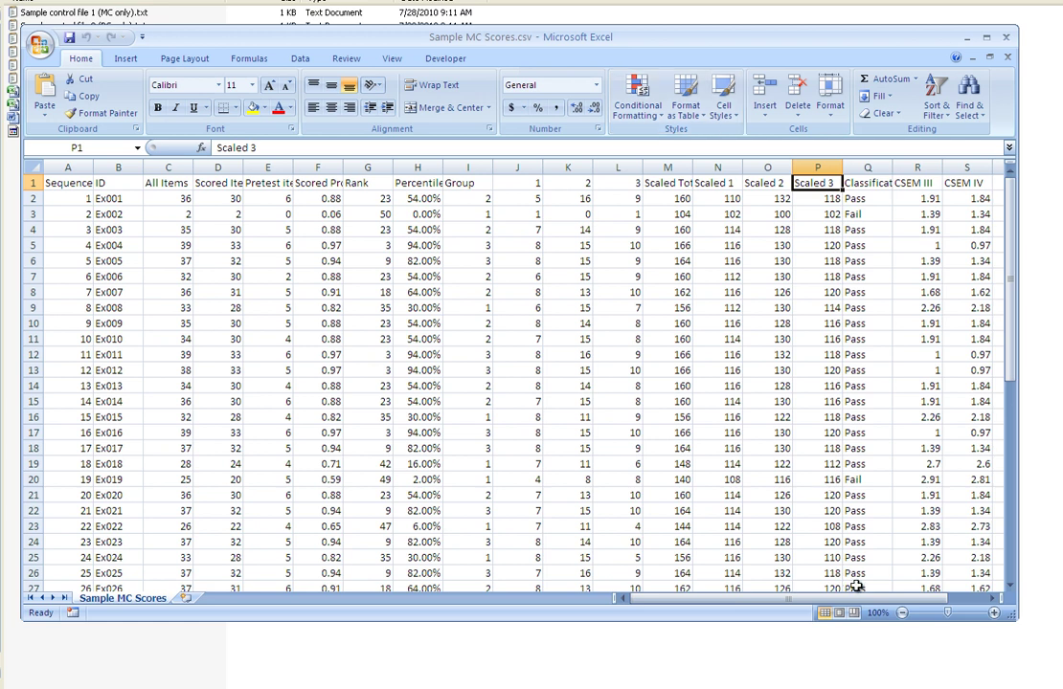
Scroll right to read the Classification and CSEM III headings, then scroll back left.
drag(873, 600, 915, 609)
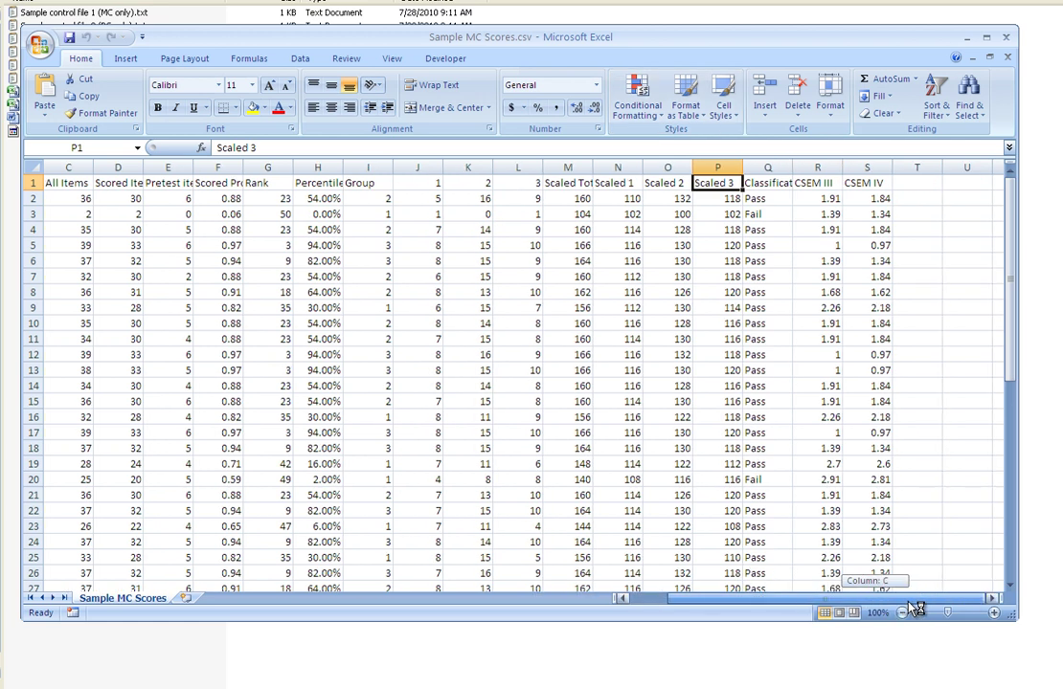
click(780, 183)
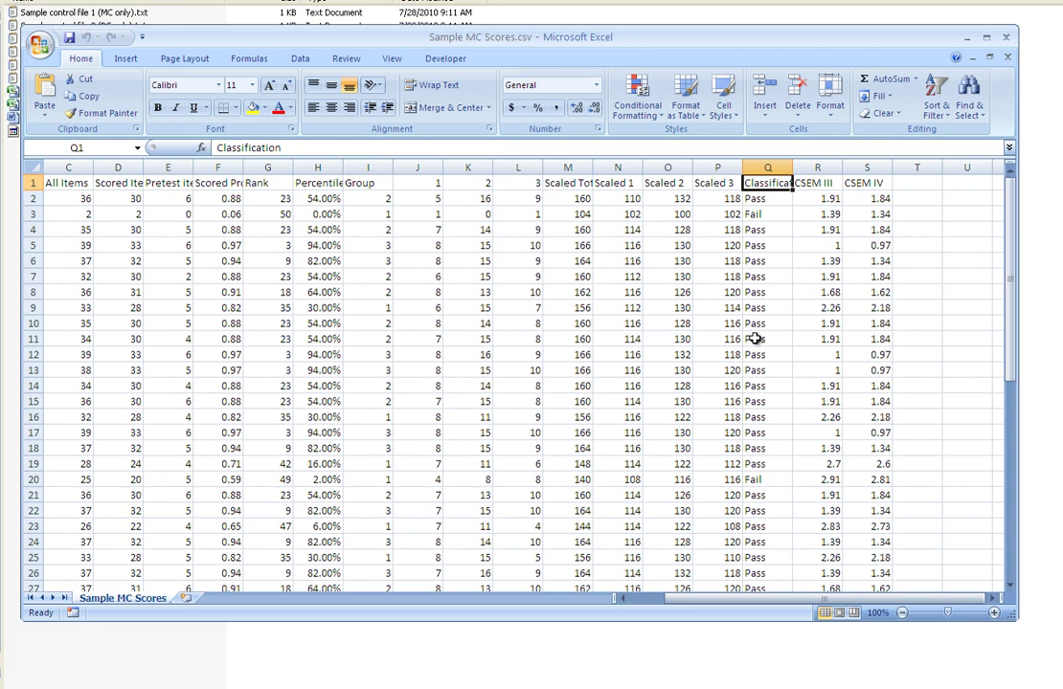
click(814, 184)
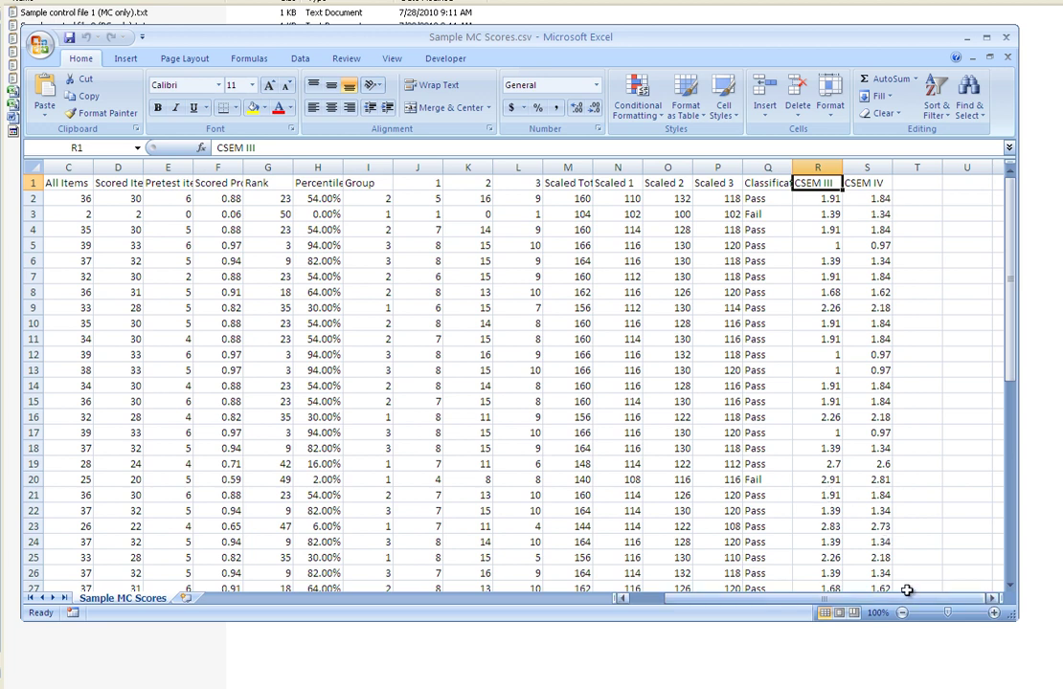
drag(907, 602, 849, 581)
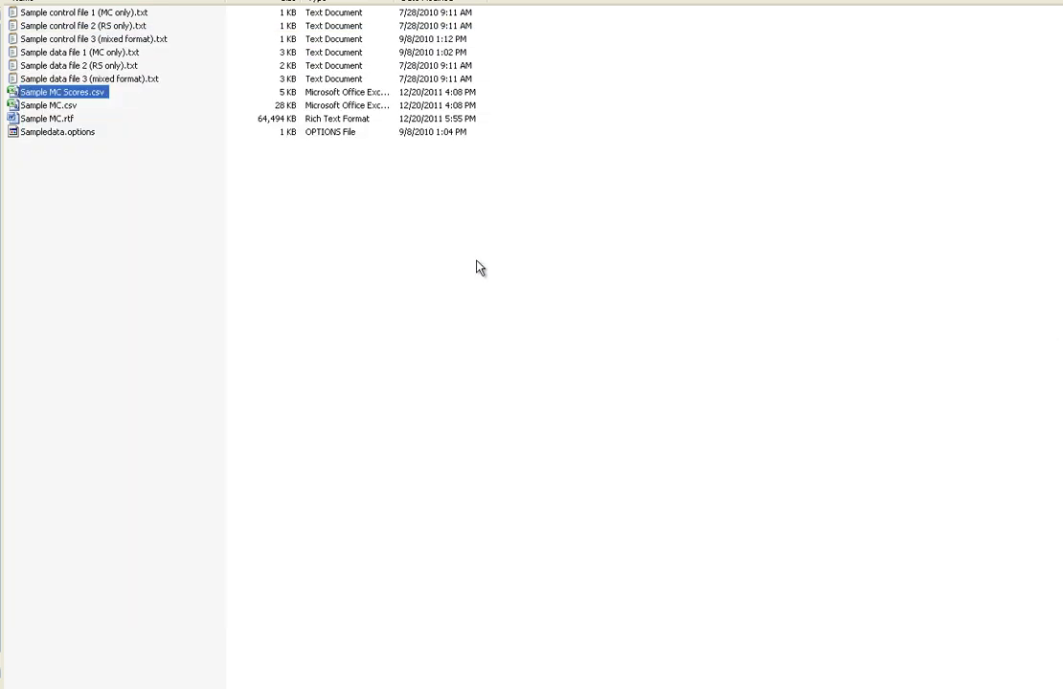
Open the Sample MC.csv output file from the Explorer list into Excel.
click(84, 108)
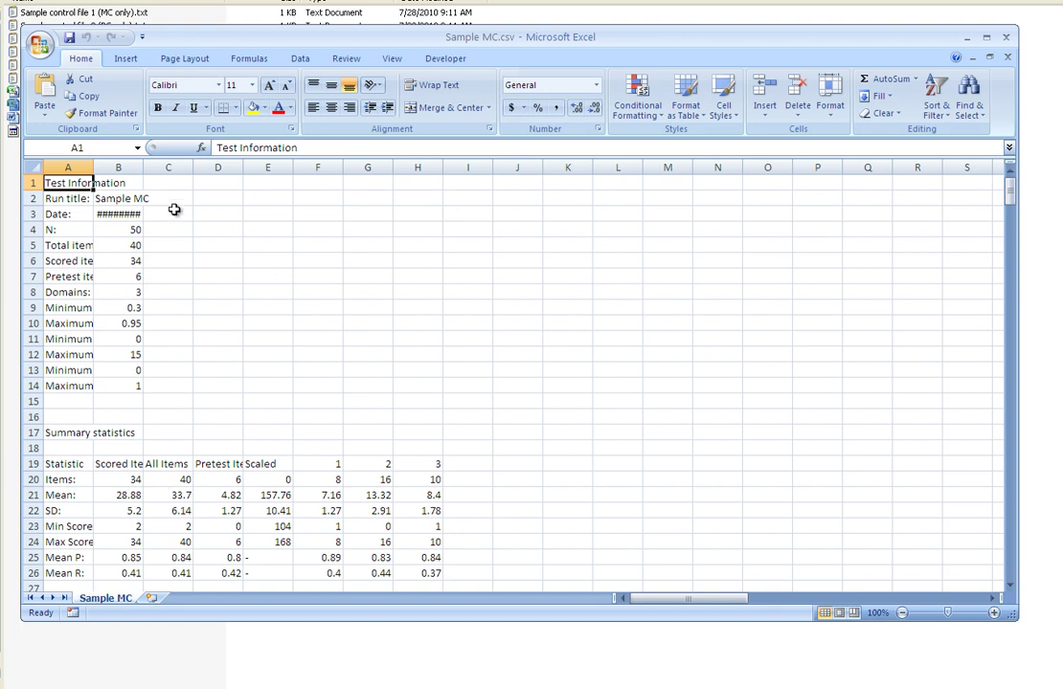
Widen column B and review the Run title, Scored items, Mean, SD and Max Score rows.
drag(143, 168, 163, 175)
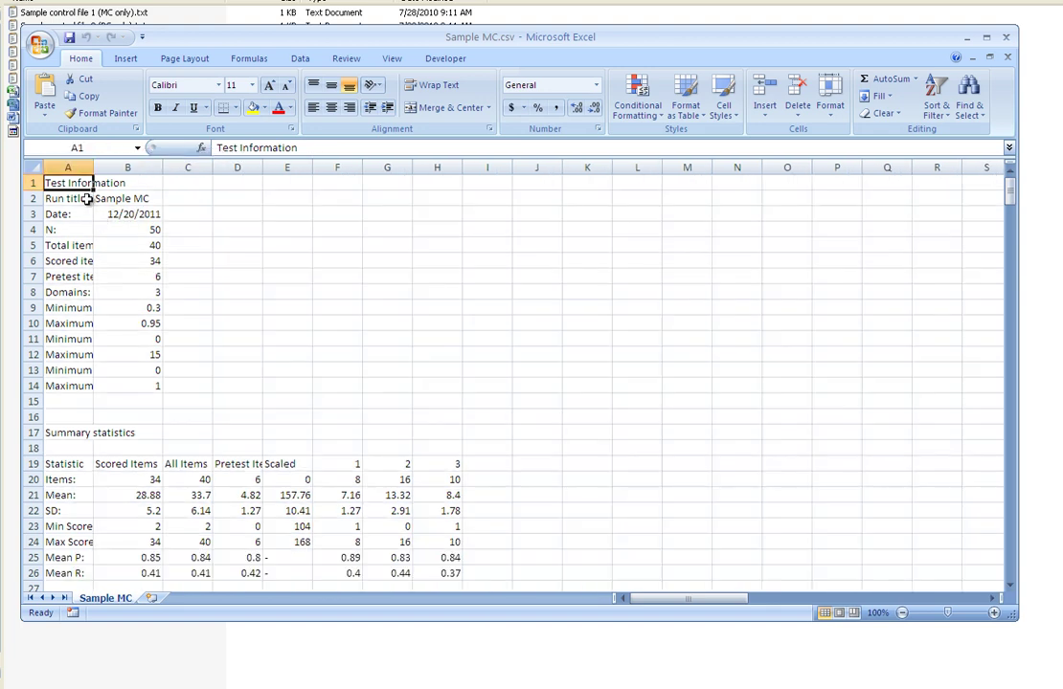
click(86, 196)
click(80, 262)
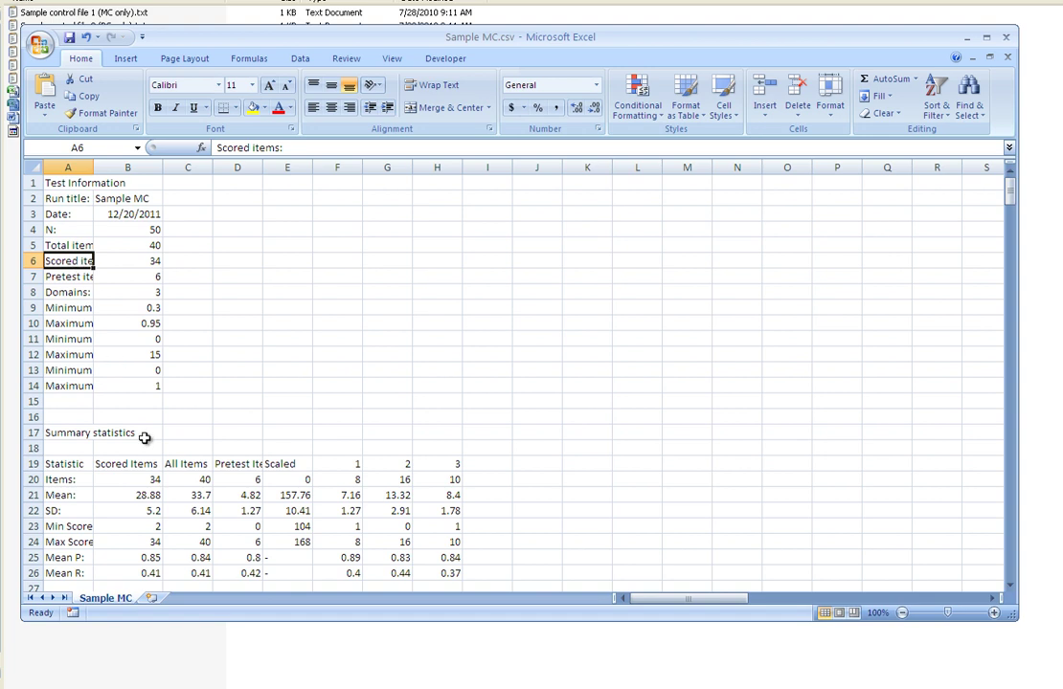
scroll(182, 383, down, 5)
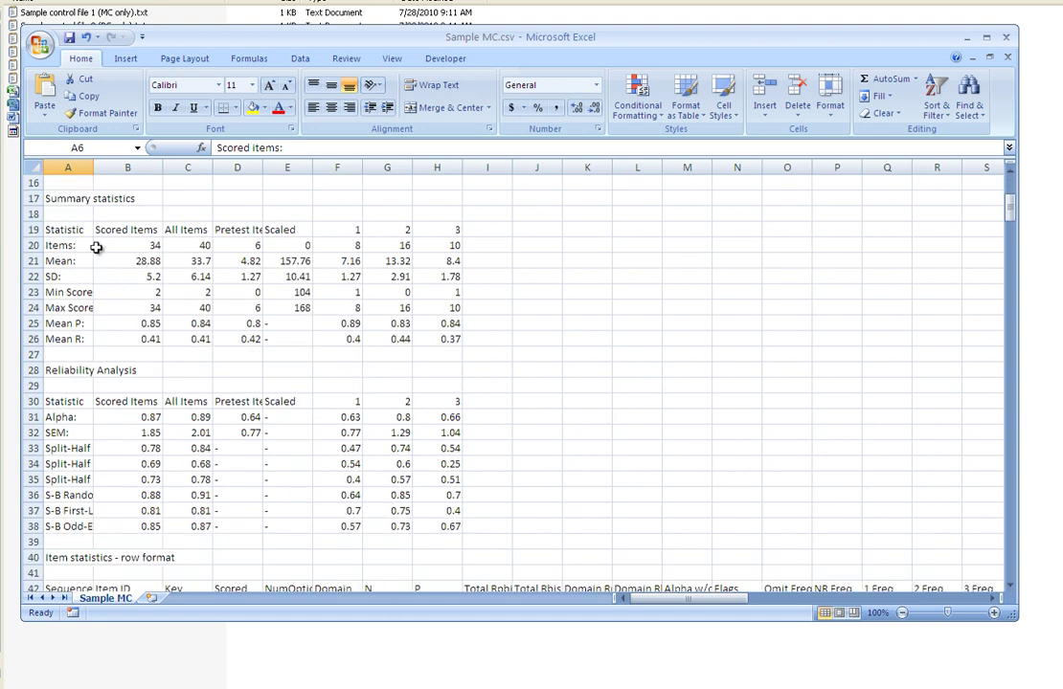
click(77, 260)
click(74, 279)
click(76, 305)
Read the Alpha, SEM, split-half (random, first-last) and S-B (random, odd-even) reliability rows.
scroll(86, 299, down, 3)
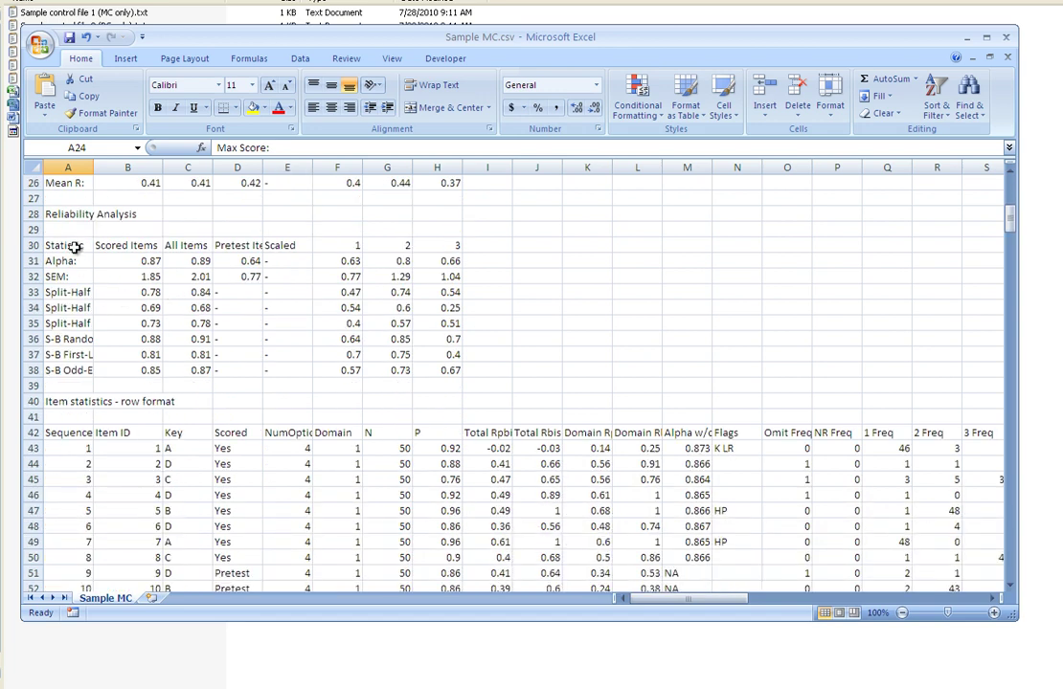
click(69, 246)
click(74, 262)
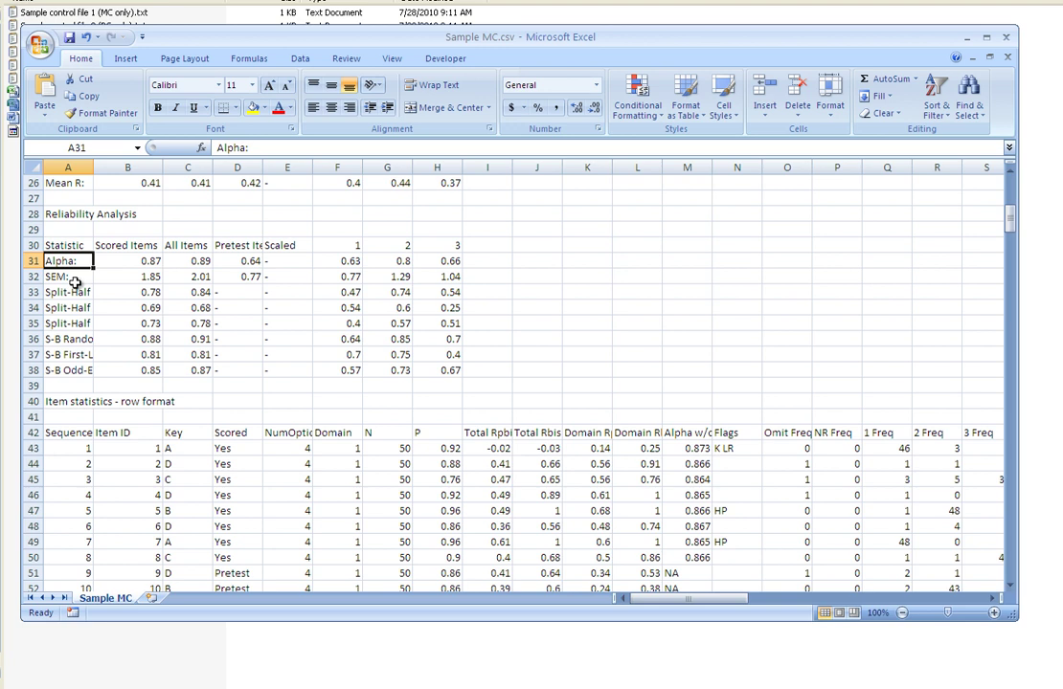
click(74, 279)
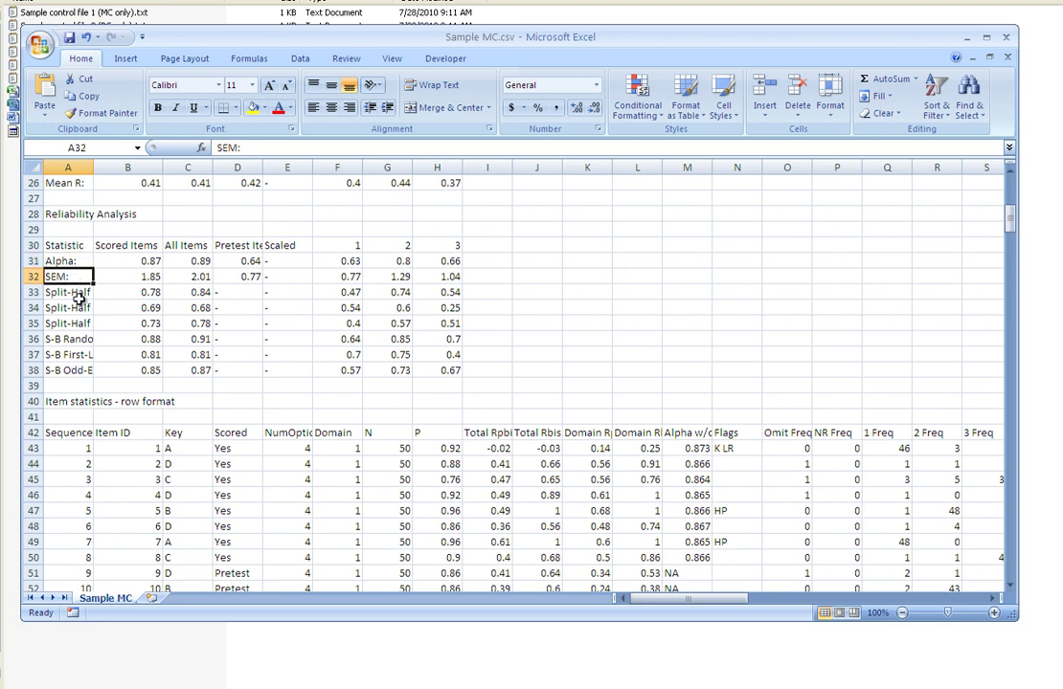
click(79, 297)
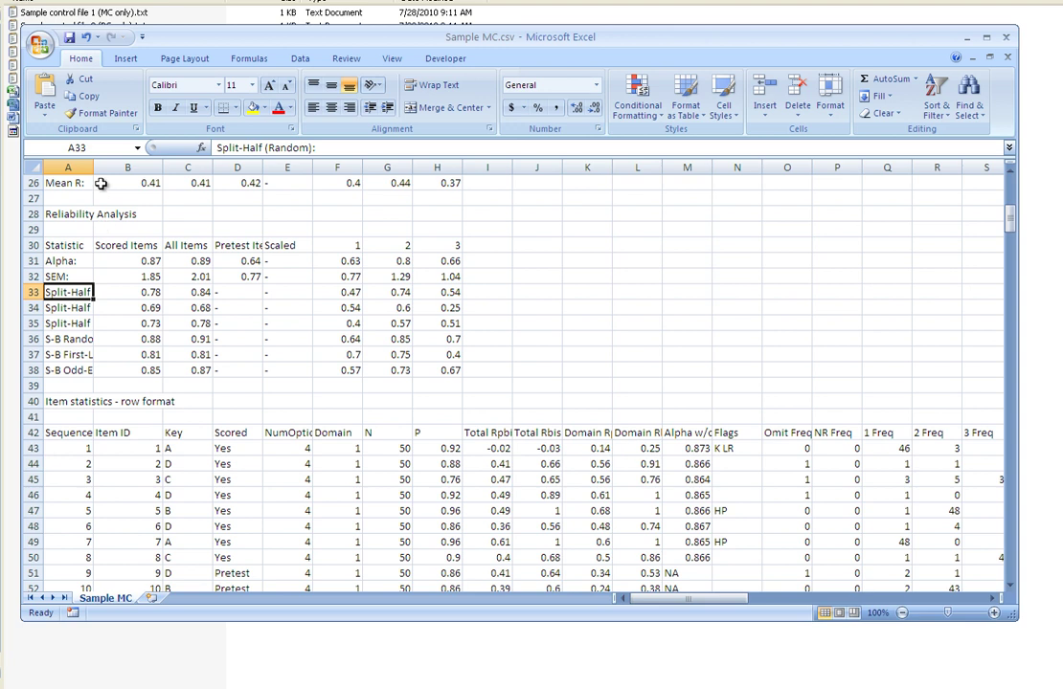
key(Down)
key(Down)
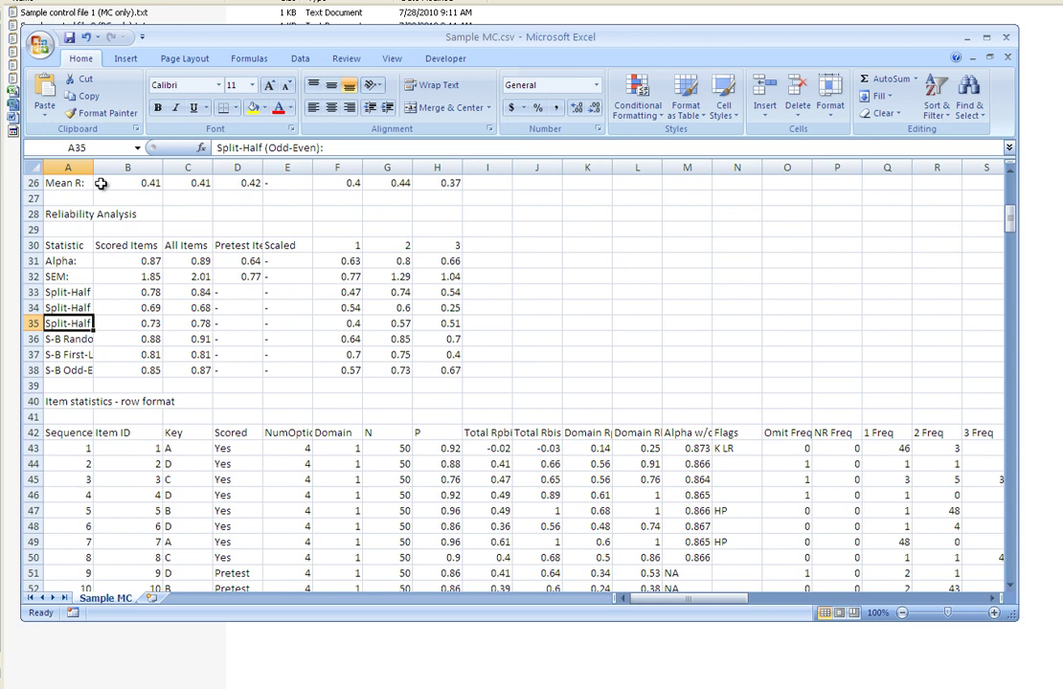
key(Down)
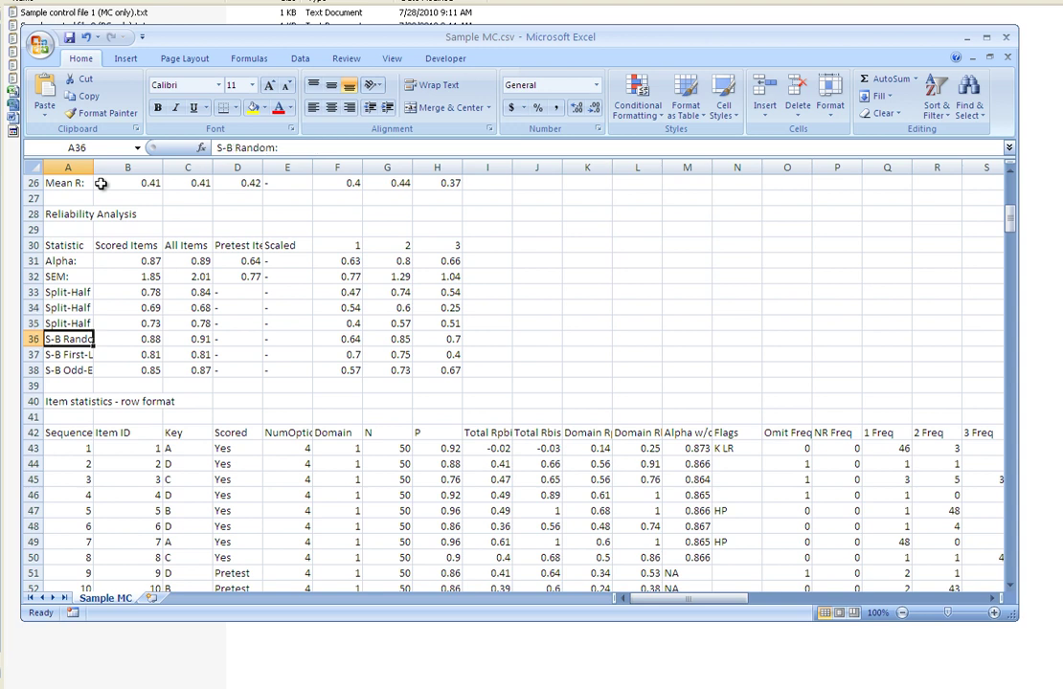
key(Down)
key(Down)
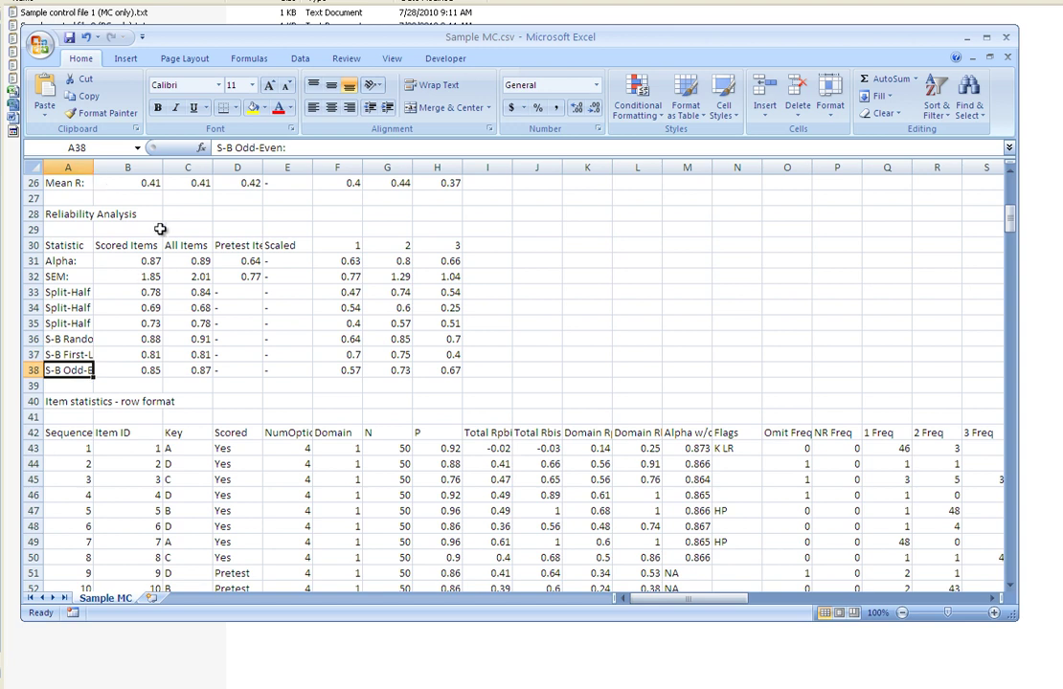
Go over the Scored, All, Pretest Items and domain 1–3 column headings of the reliability table.
click(153, 251)
click(185, 249)
click(230, 245)
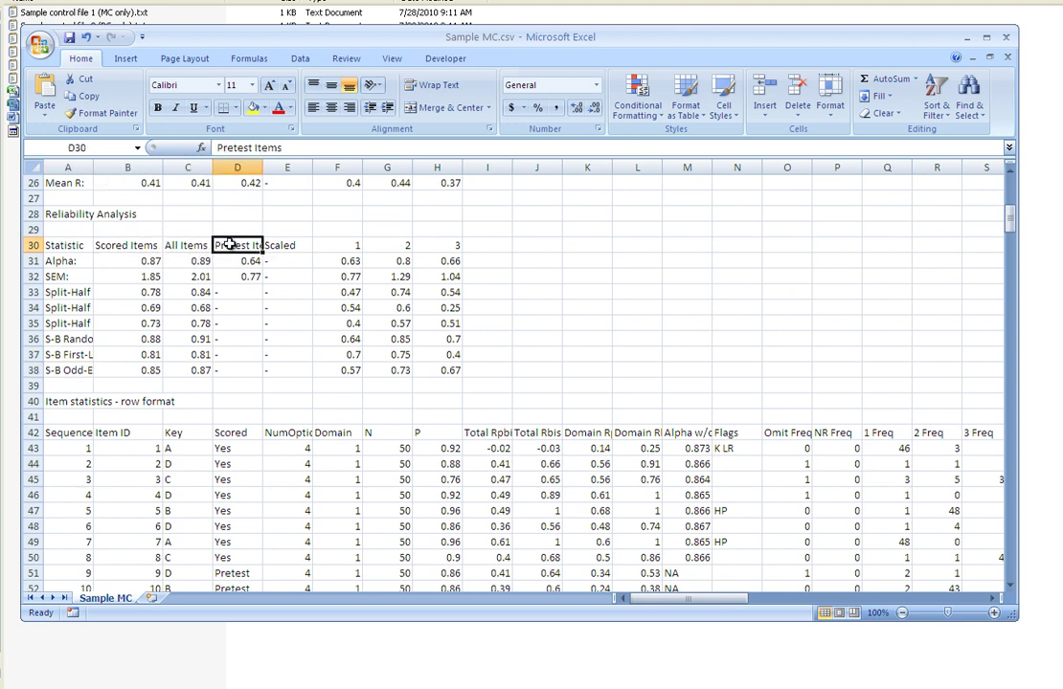
click(347, 245)
click(386, 245)
click(426, 245)
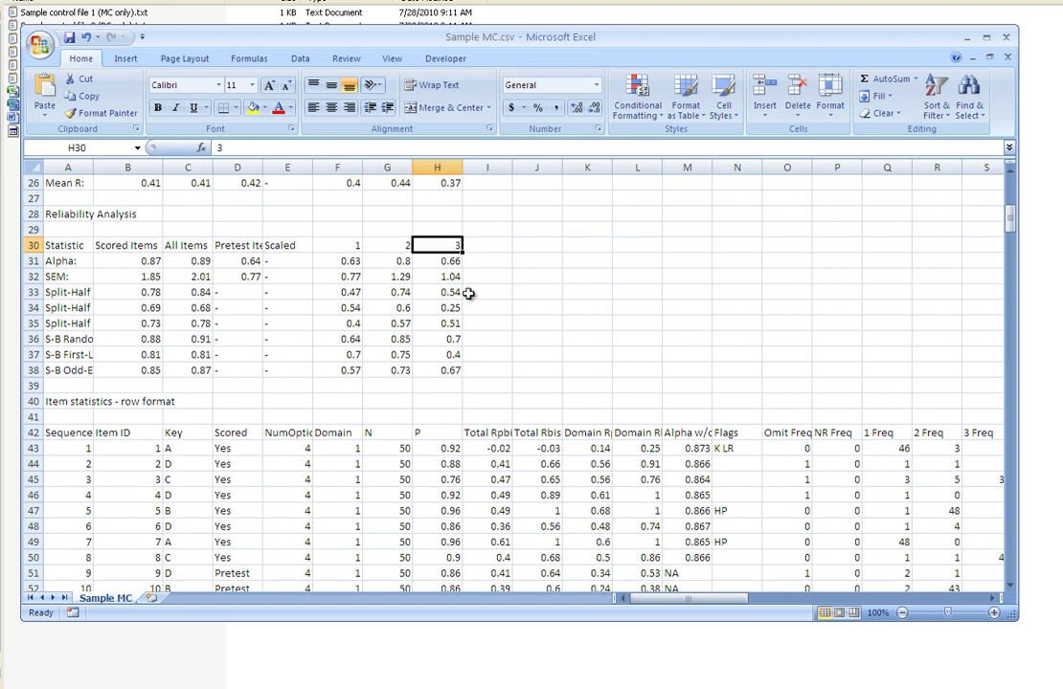
Scroll to the row-format item statistics and read item 1's N 50, P 0.92 and Rpbis -0.02.
scroll(464, 295, down, 2)
scroll(465, 294, down, 3)
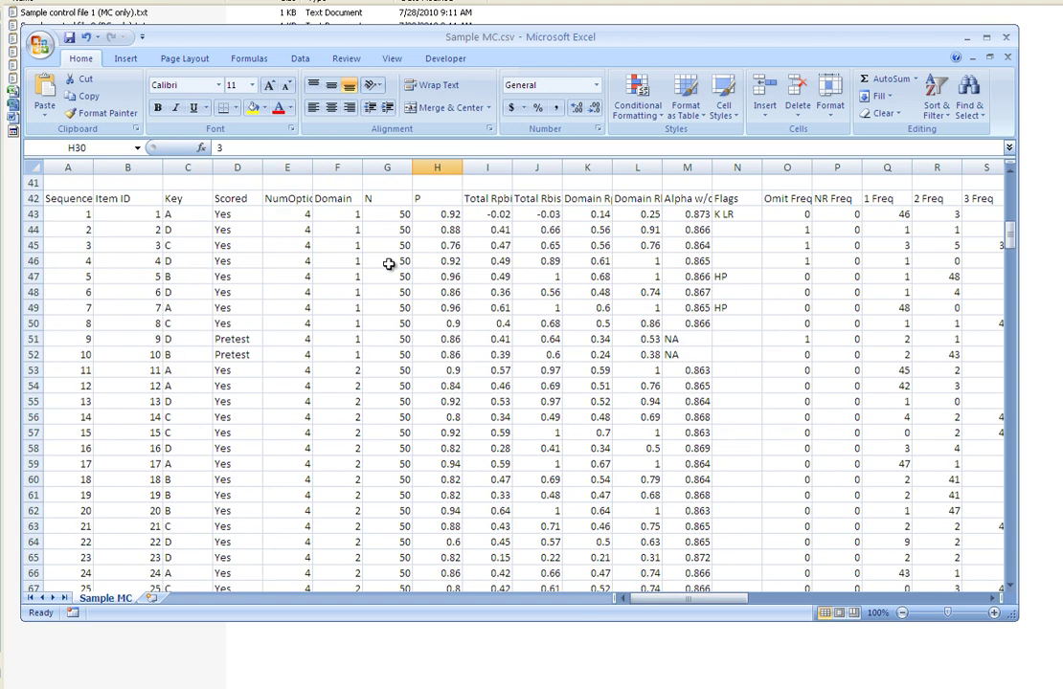
click(90, 216)
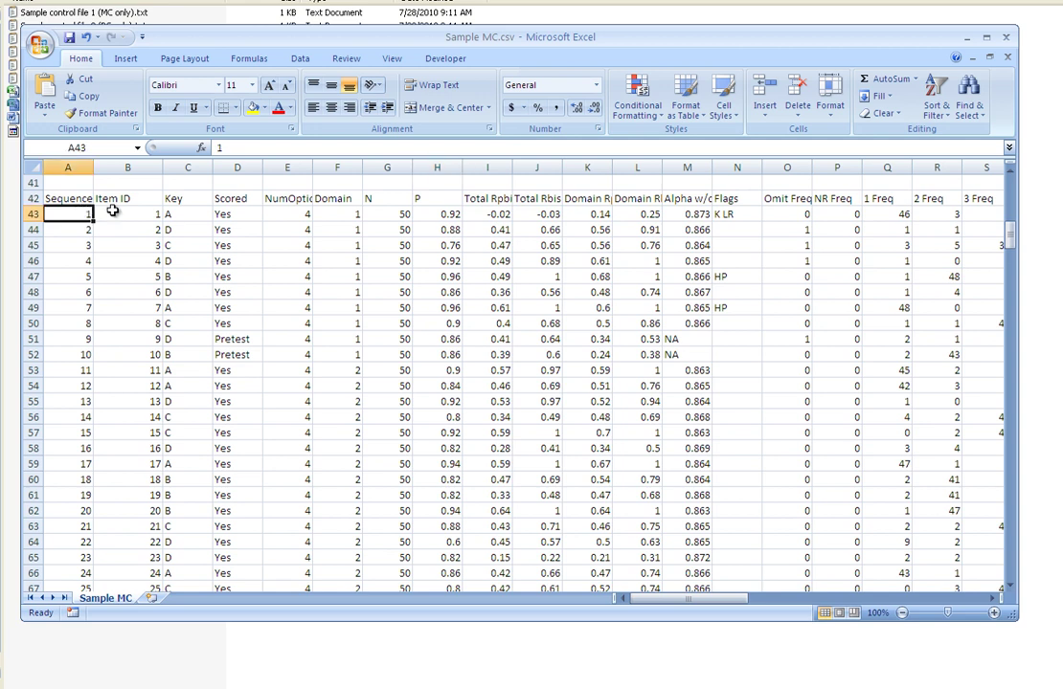
click(32, 215)
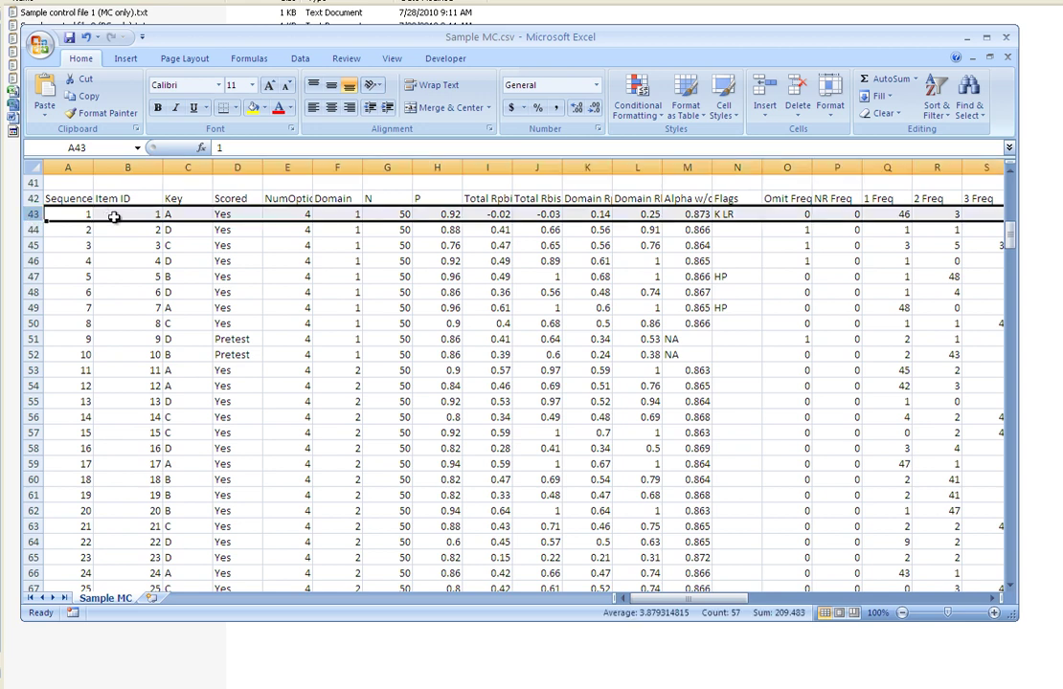
click(394, 217)
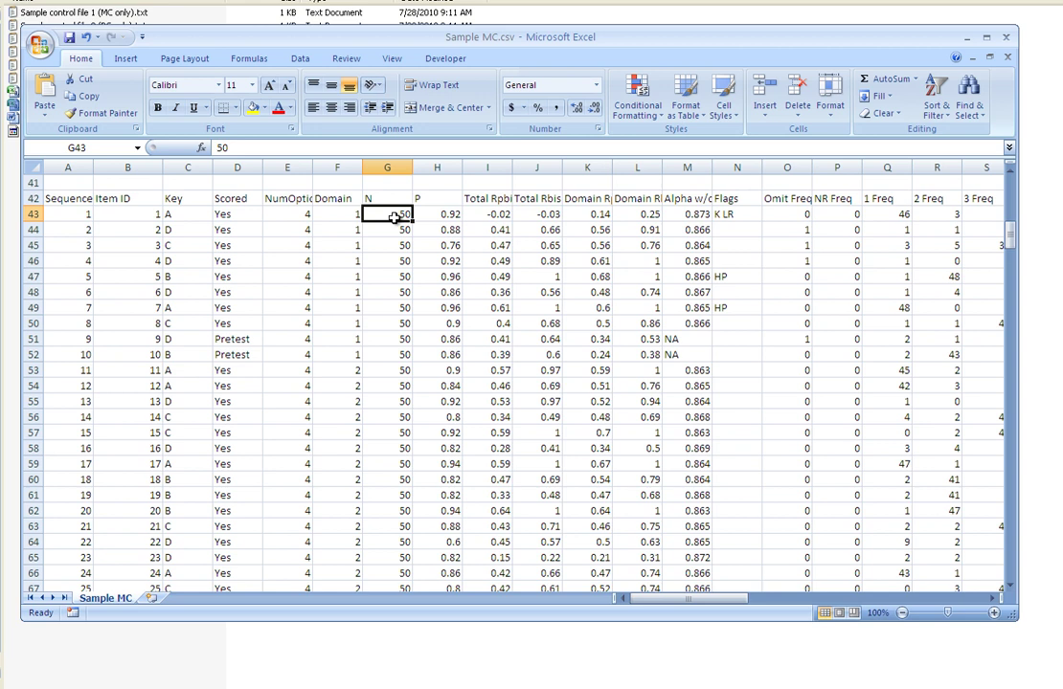
click(450, 216)
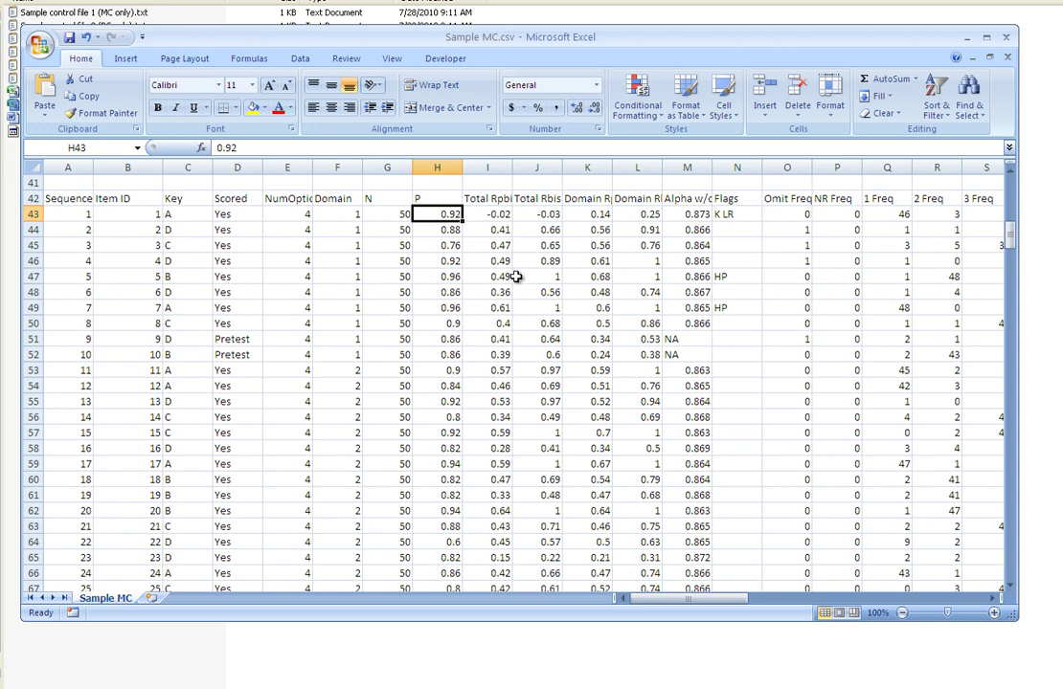
click(493, 216)
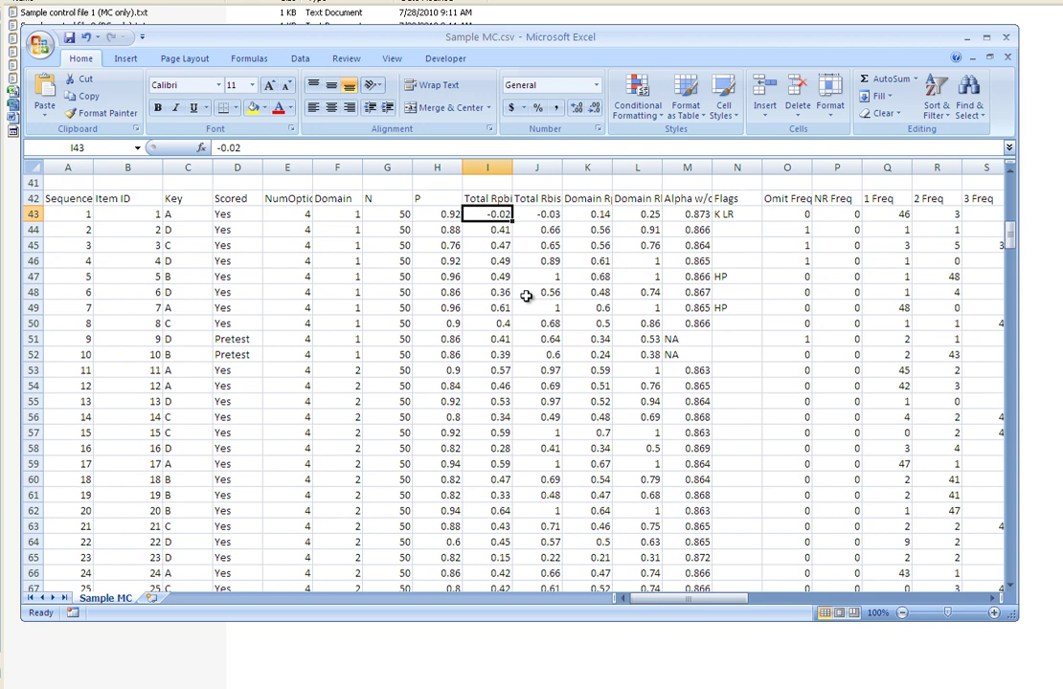
Compare item 2's P 0.88, then read item 1's domain correlations 0.14, 0.25, alpha 0.873 and flags K LR.
click(448, 228)
click(449, 216)
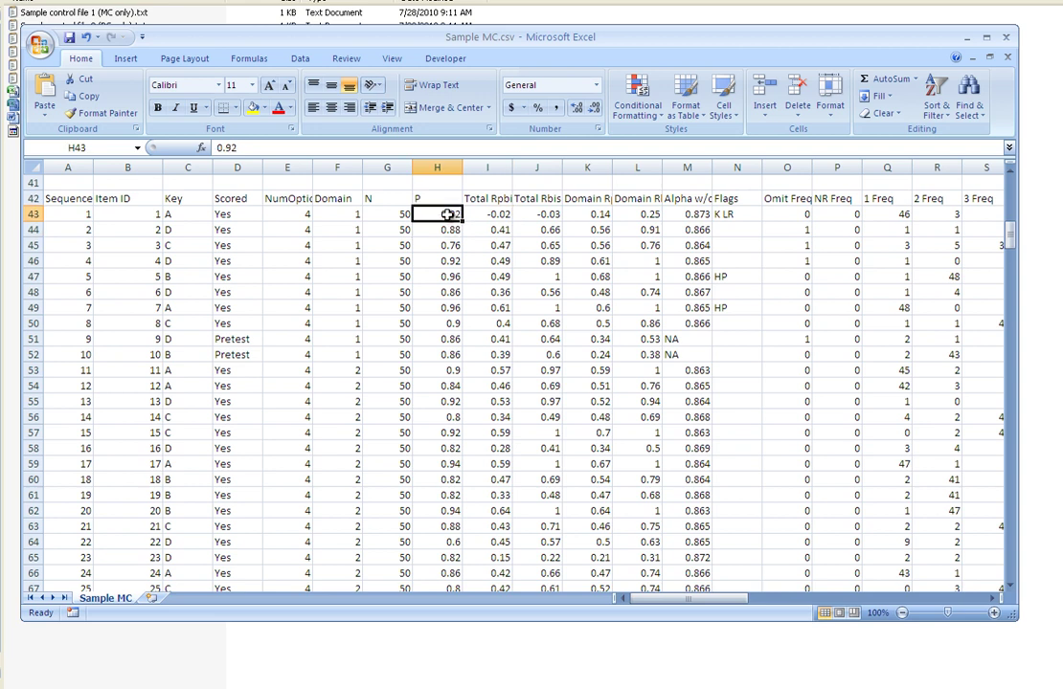
click(586, 215)
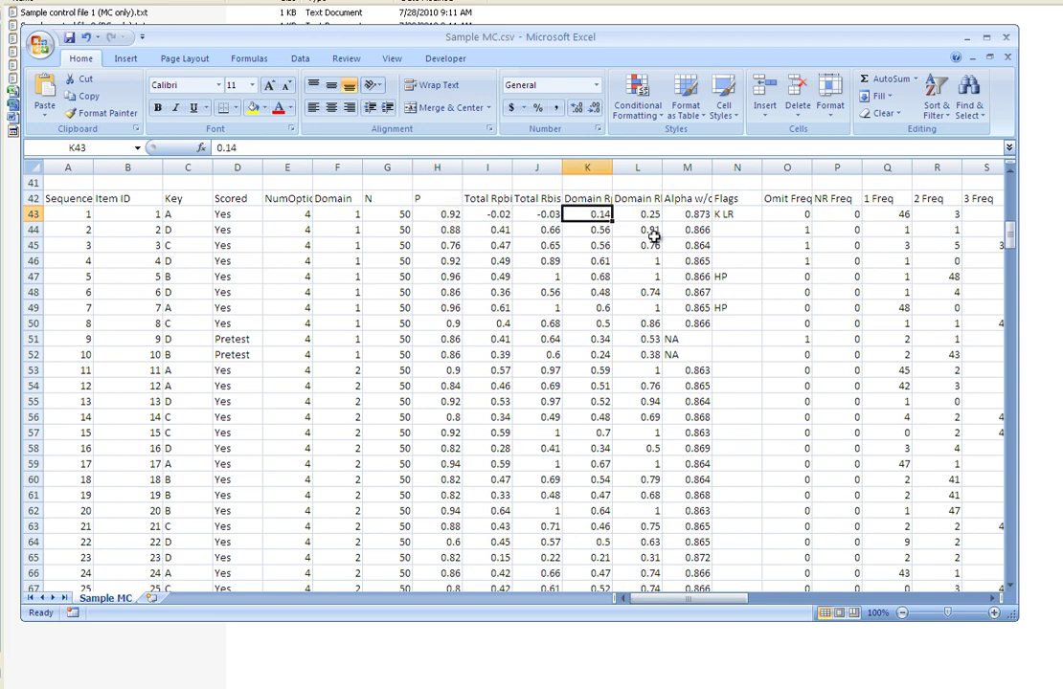
click(646, 217)
click(686, 216)
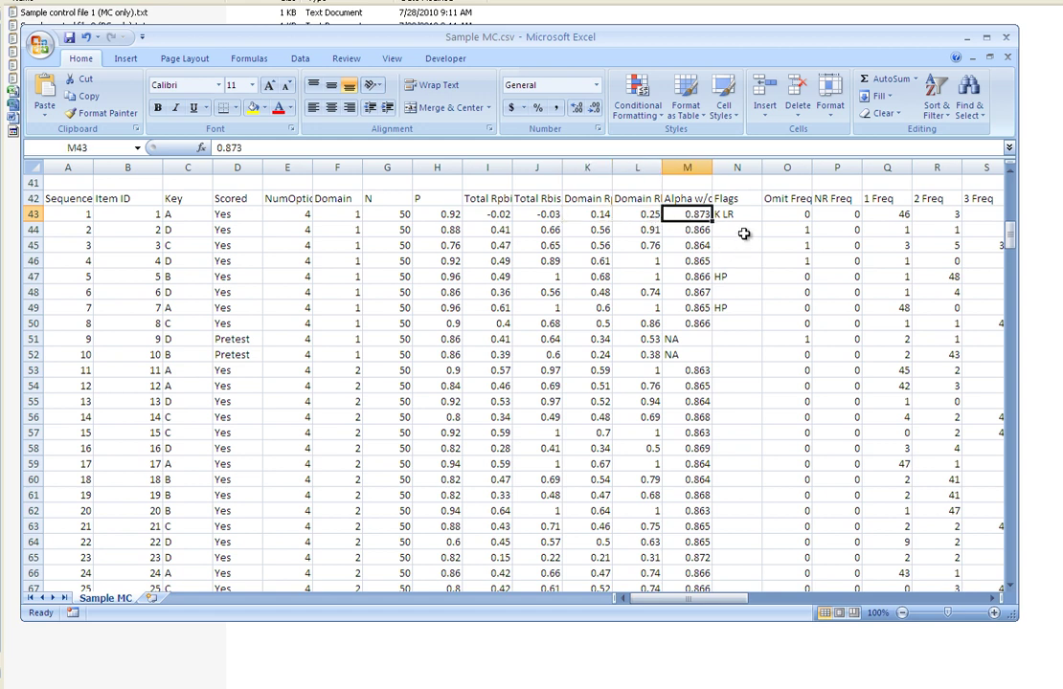
click(743, 217)
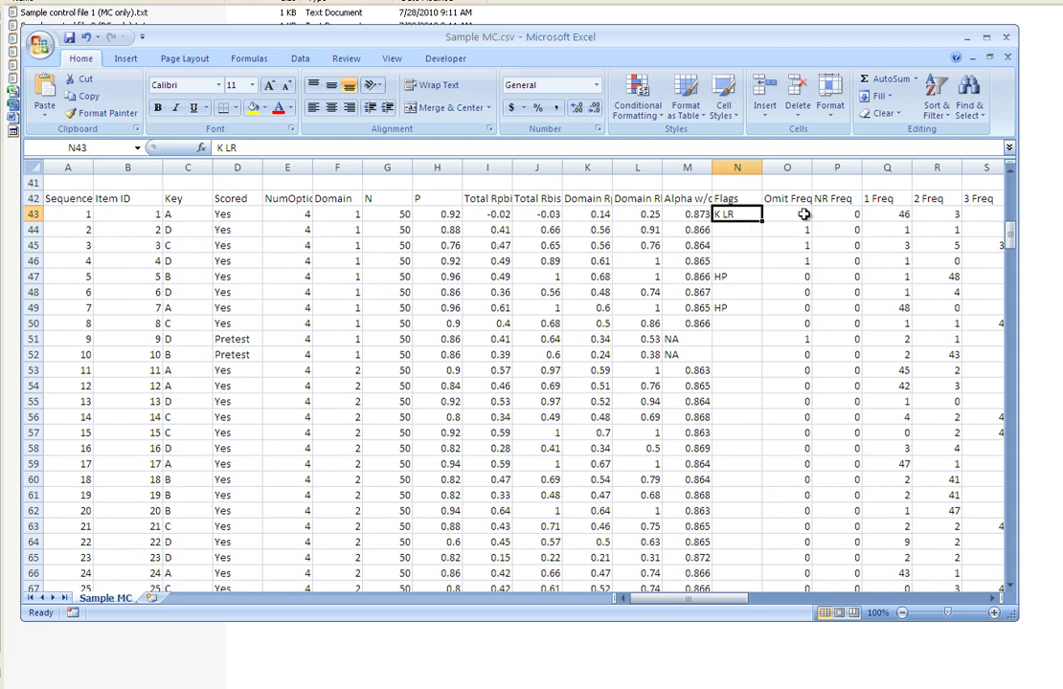
click(803, 213)
drag(726, 605, 809, 599)
drag(368, 186, 876, 199)
drag(808, 605, 883, 600)
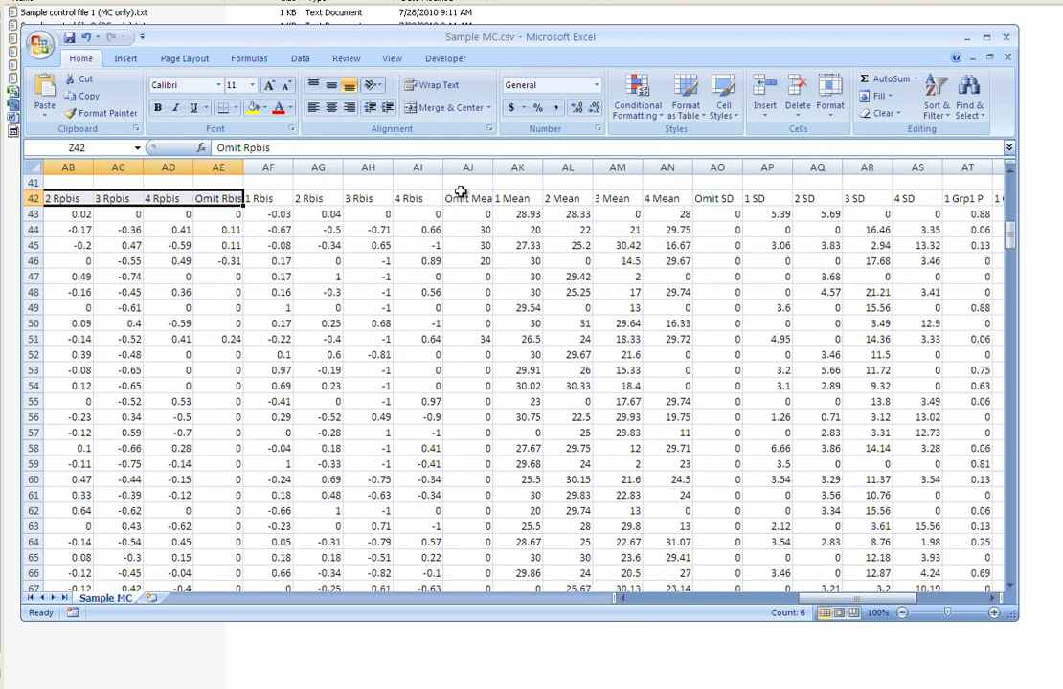
drag(467, 198, 671, 200)
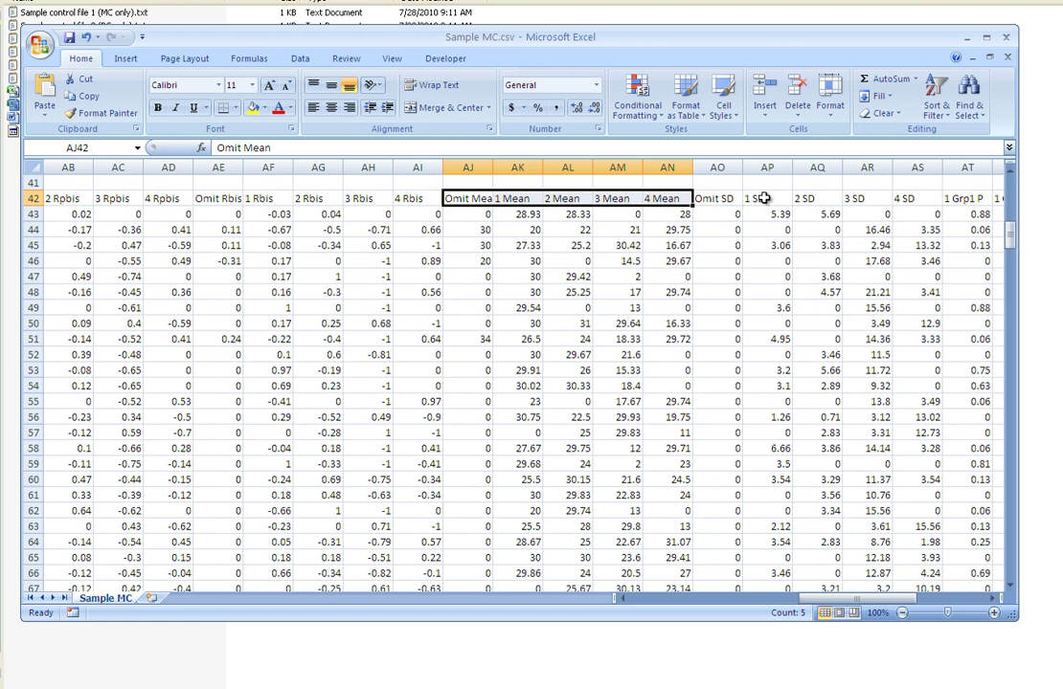
click(735, 198)
drag(735, 198, 941, 199)
drag(873, 595, 935, 606)
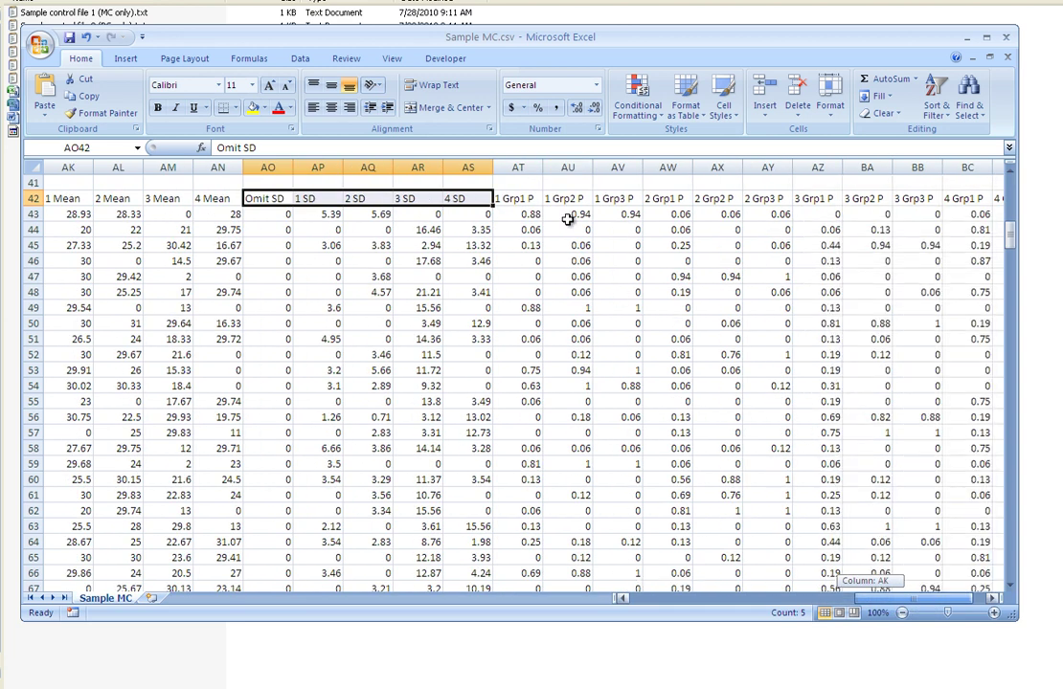
drag(516, 197, 866, 198)
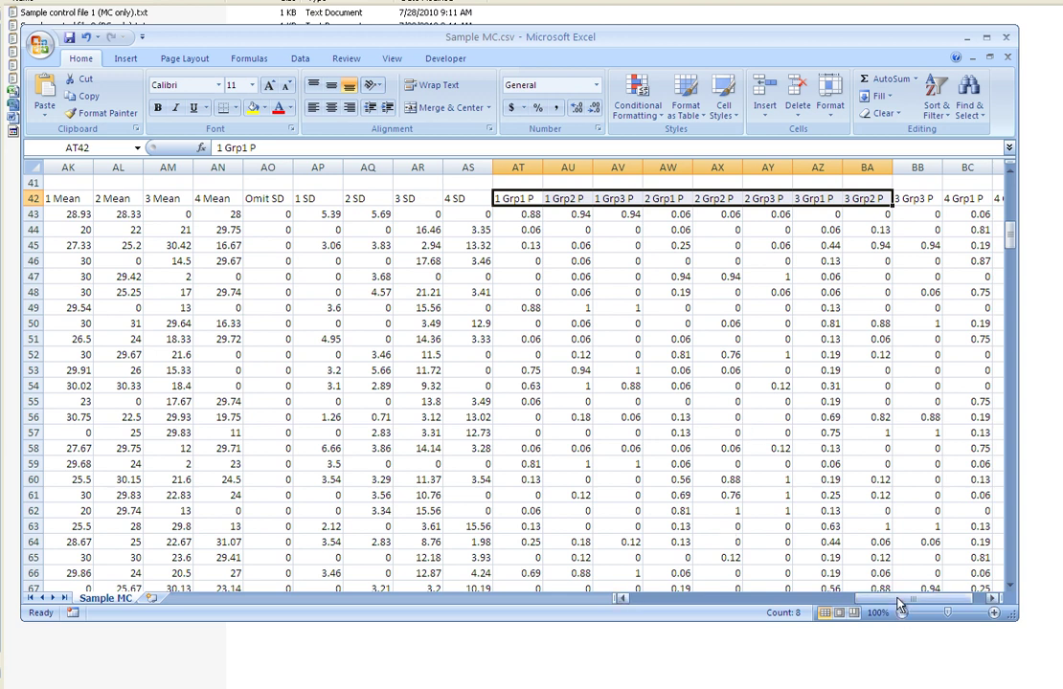
drag(900, 604, 635, 609)
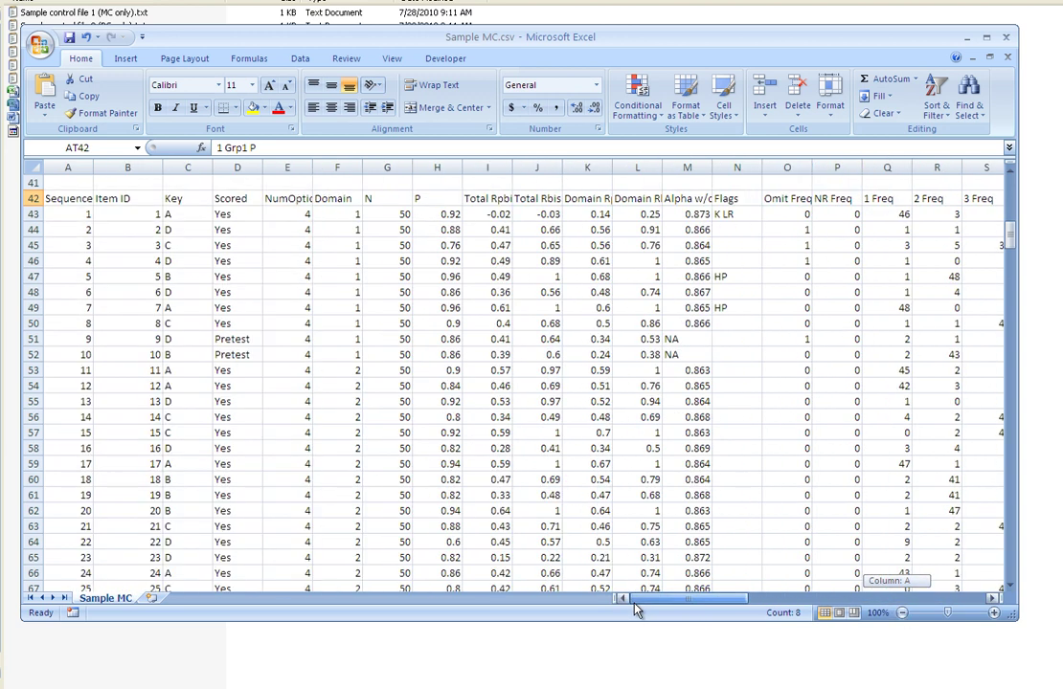
Scroll down past rows 67–93 to the table-format item statistics section.
click(1013, 491)
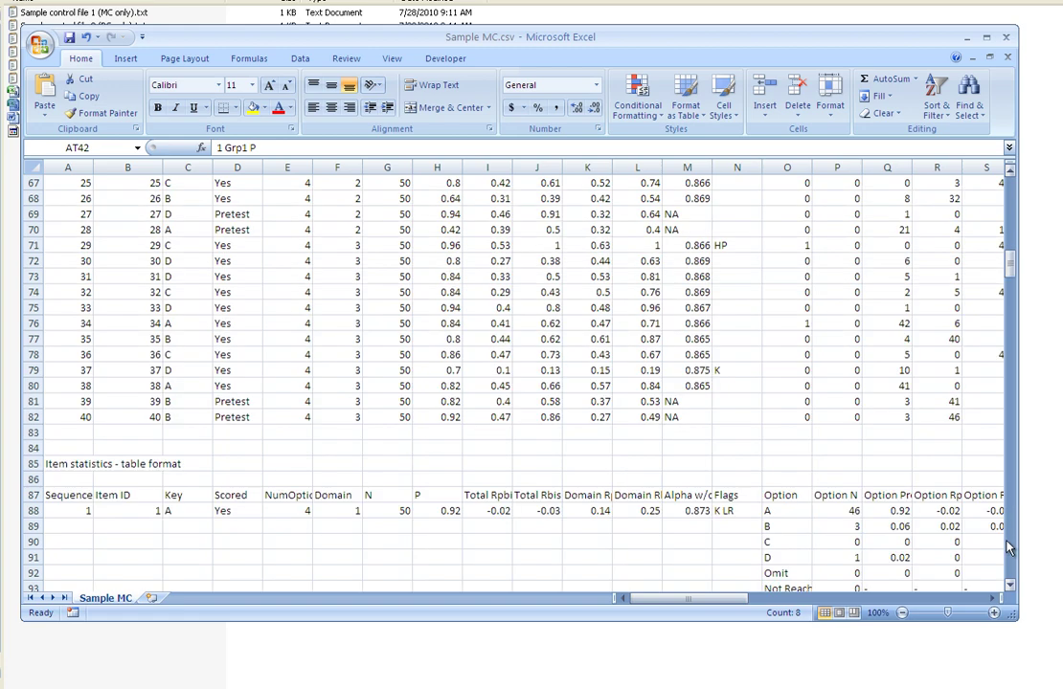
click(1011, 588)
click(1011, 588)
click(1011, 588)
click(1011, 587)
click(1011, 588)
click(1011, 587)
click(1011, 587)
scroll(430, 358, down, 2)
click(244, 336)
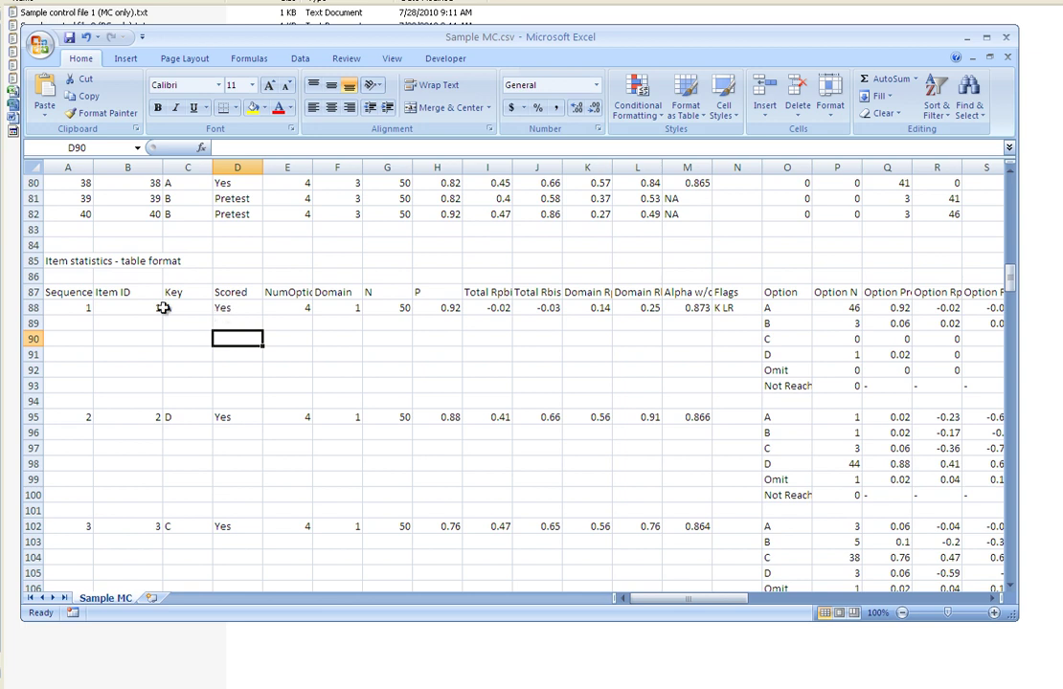
Select item 1's summary row, then its per-option statistics block showing option A as KEY.
drag(88, 311, 694, 307)
drag(719, 600, 789, 600)
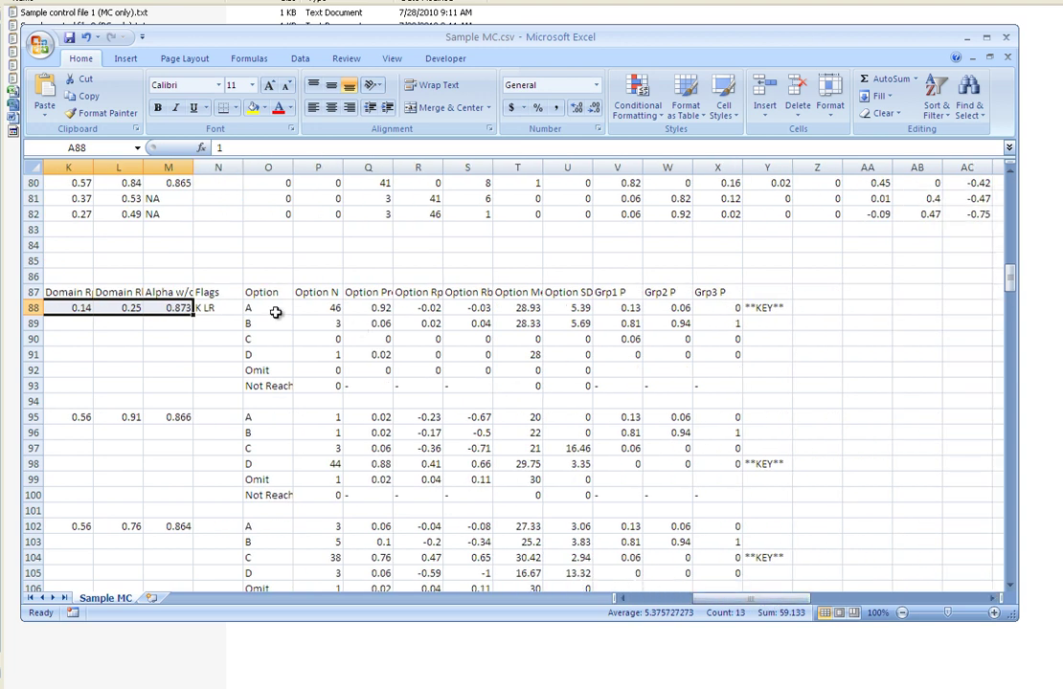
drag(271, 294, 745, 382)
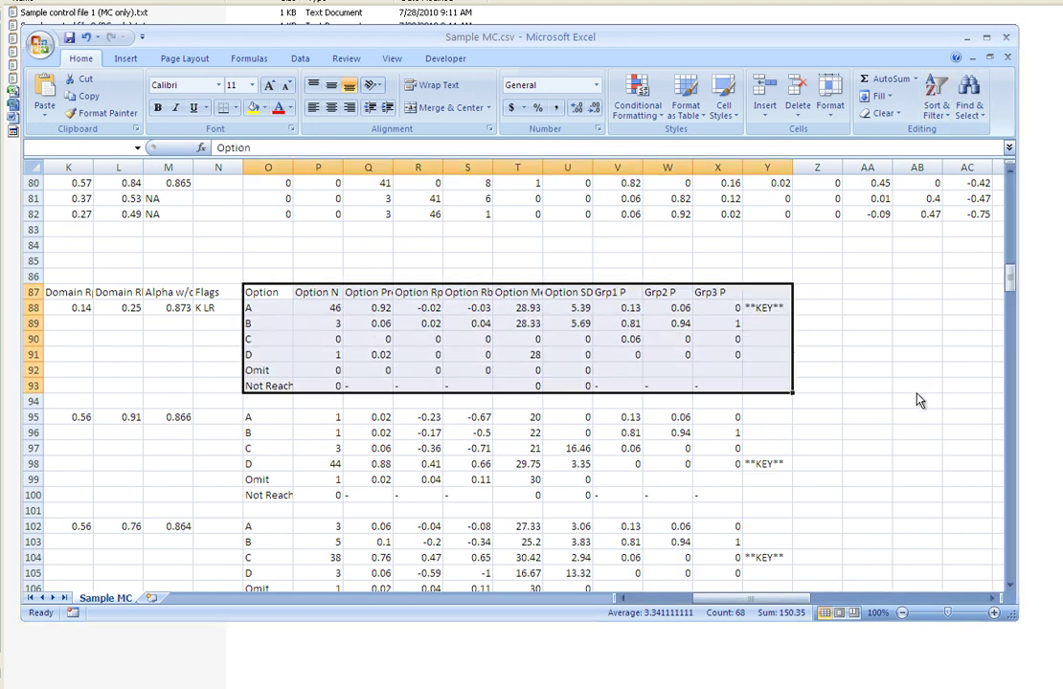
Close the spreadsheet without saving and select Sample MC.rtf in Explorer.
click(427, 349)
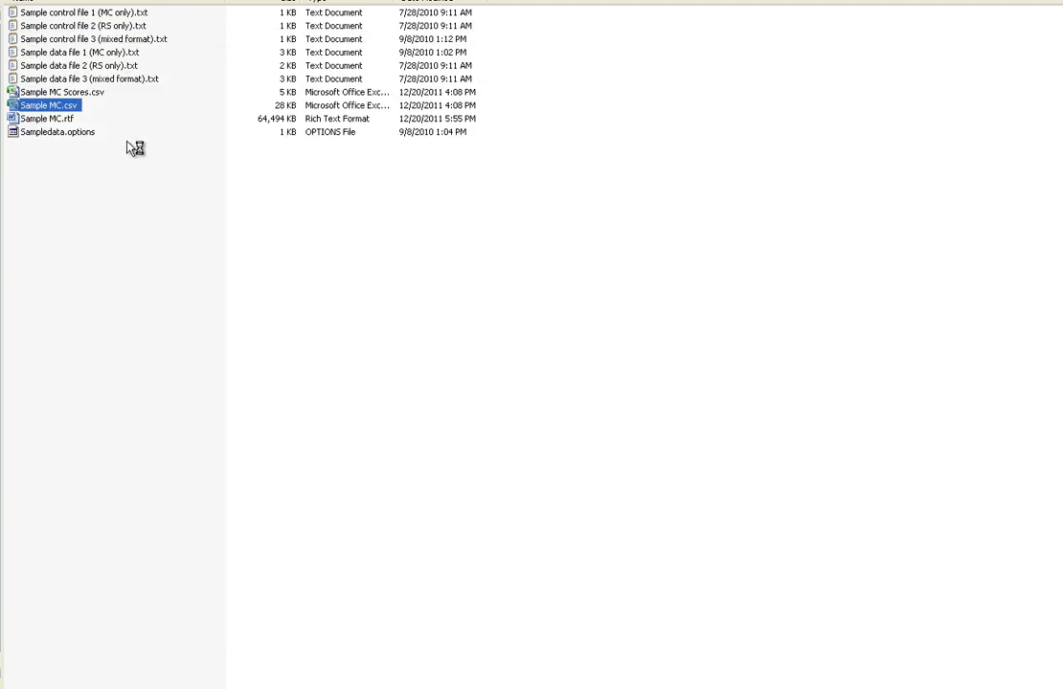
click(59, 119)
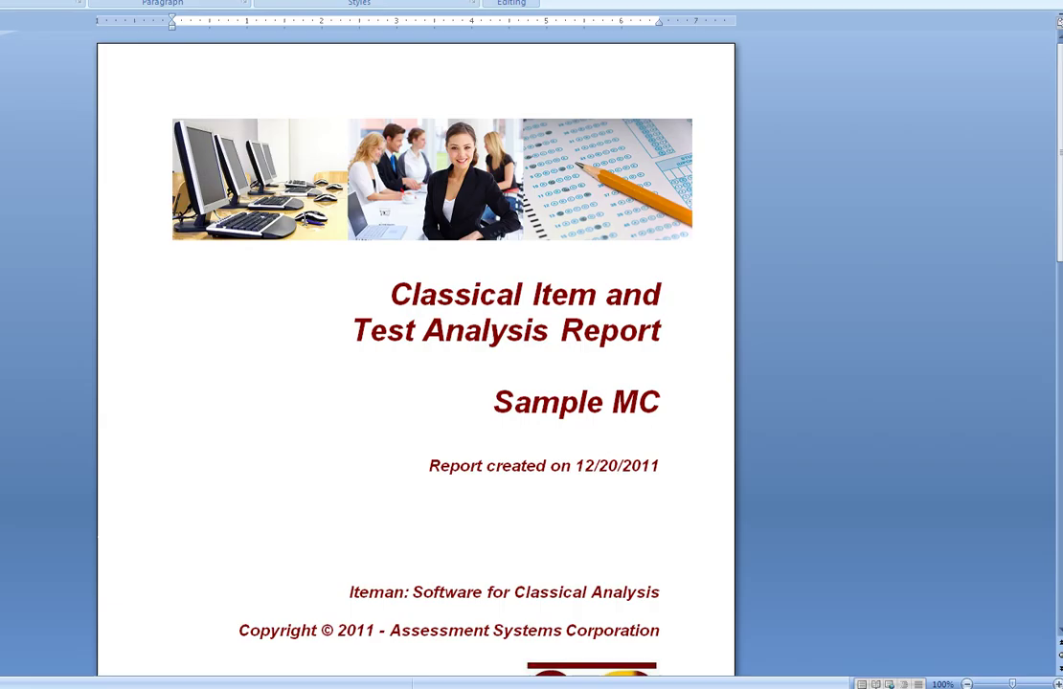
Resize the Word window to fill the screen and look over the title page's Copyright line.
key(super+Down)
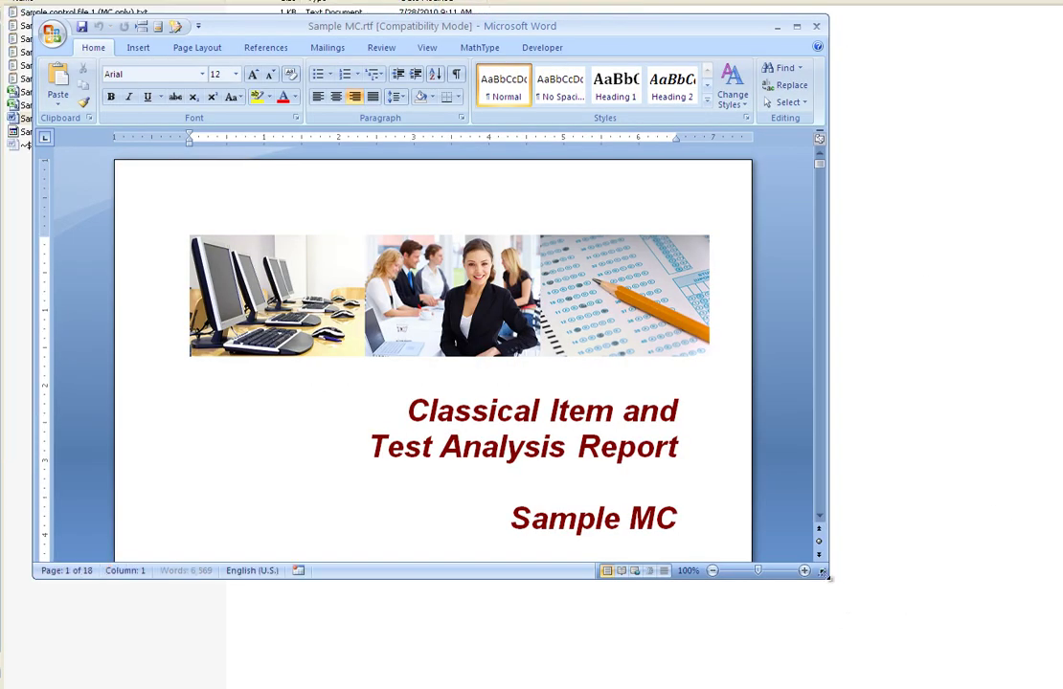
drag(823, 573, 1044, 684)
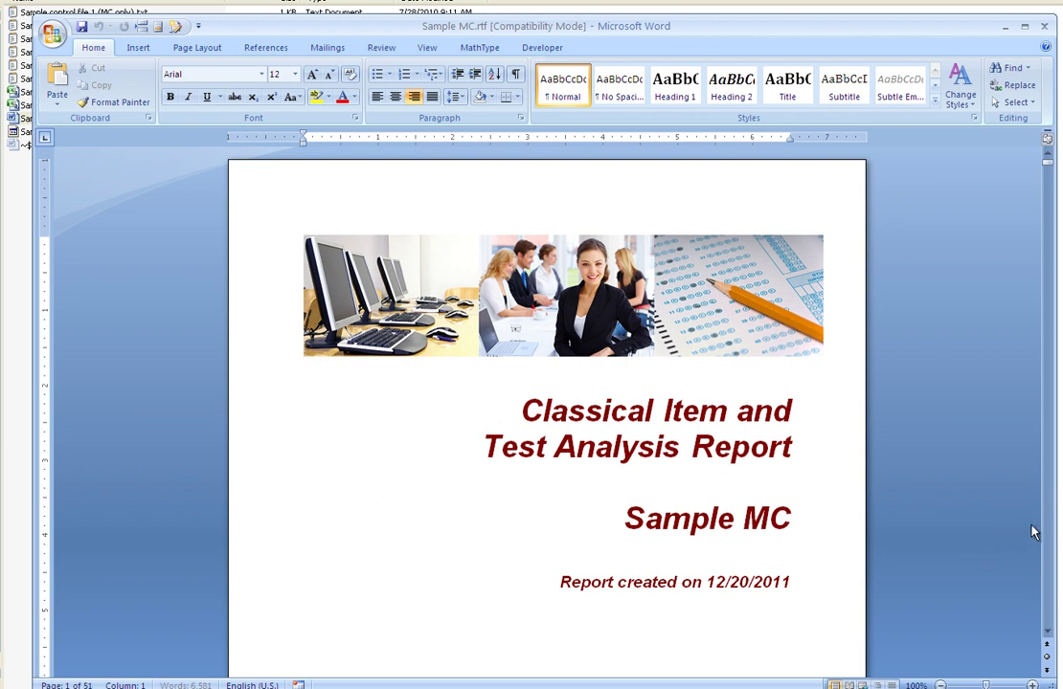
scroll(1046, 529, down, 9)
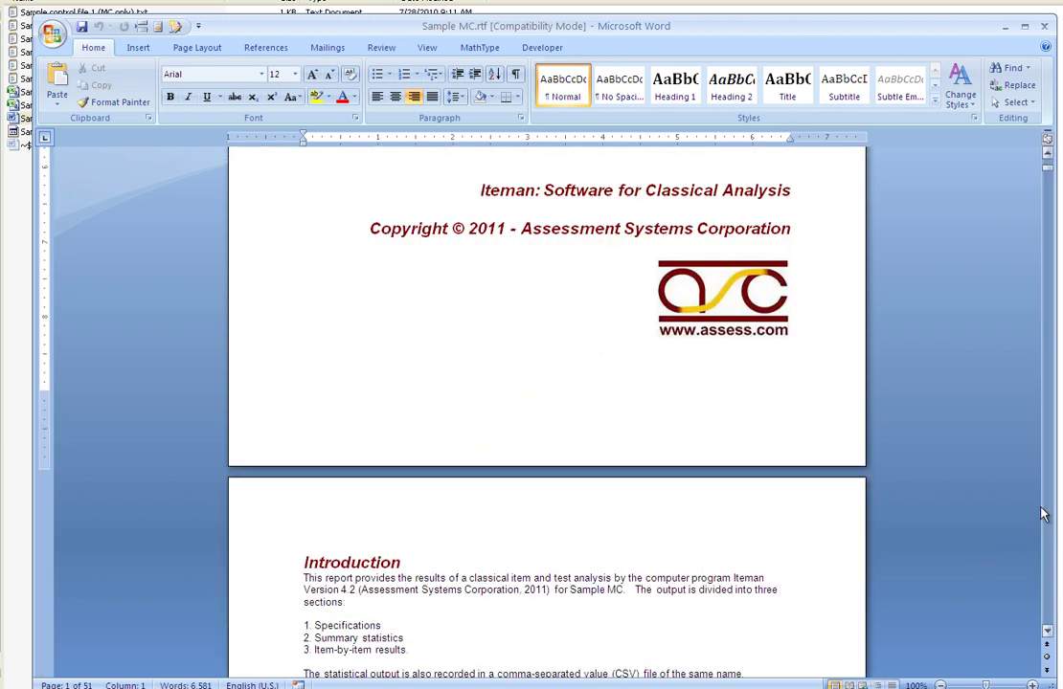
click(744, 230)
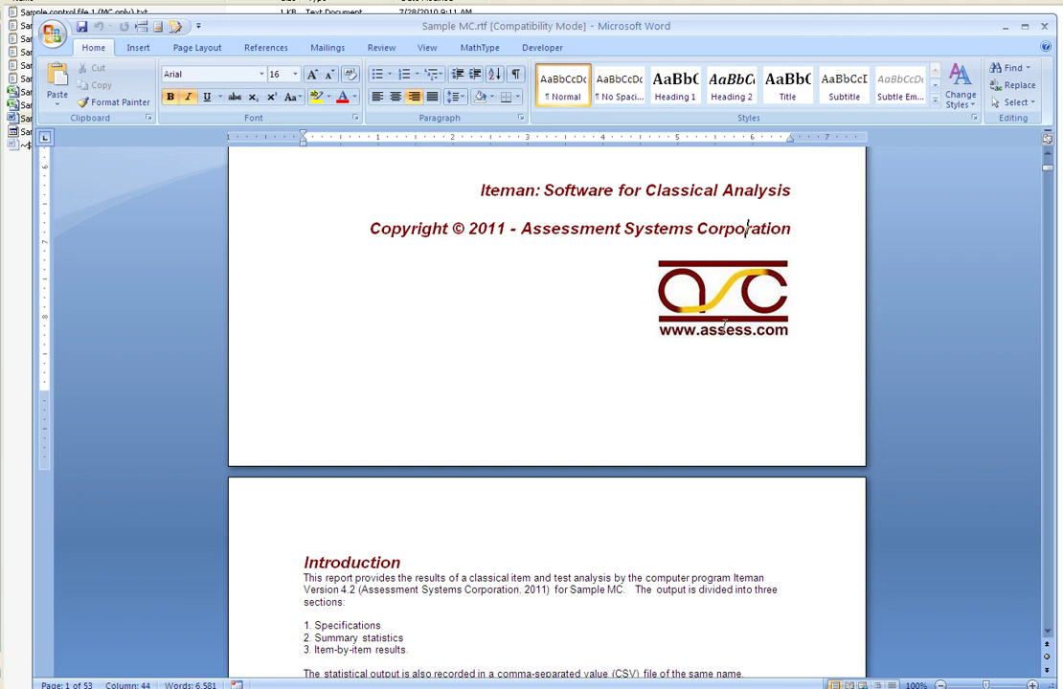
Scroll down through the Specifications list and file paths to Table 1: Specifications.
click(1047, 631)
click(1048, 632)
click(1048, 632)
click(1047, 633)
click(1047, 633)
click(1047, 634)
click(1047, 634)
click(1047, 634)
click(1048, 634)
click(1048, 634)
click(1048, 638)
click(1047, 638)
click(1048, 637)
click(1047, 638)
click(1047, 637)
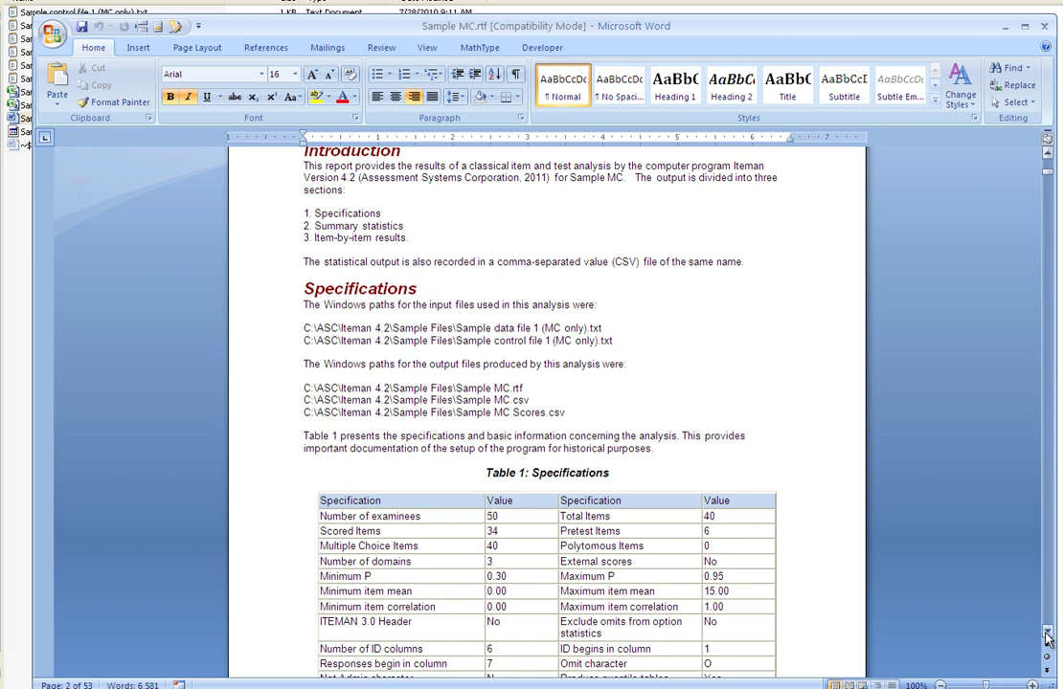
Highlight the three output file paths under Specifications.
click(1047, 639)
click(1048, 640)
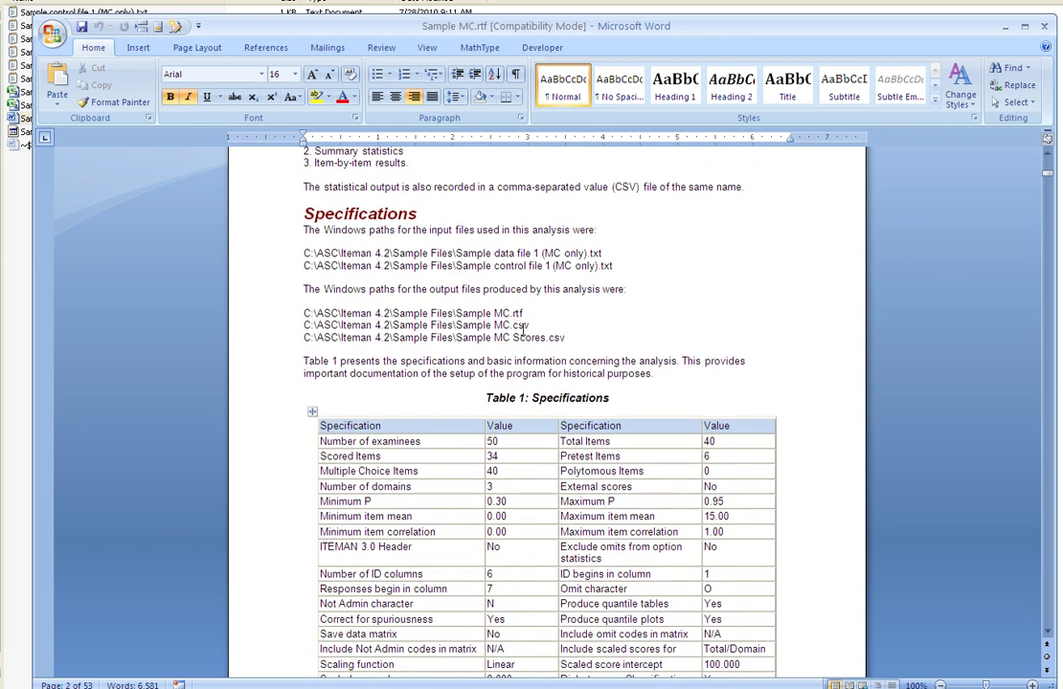
drag(574, 337, 303, 313)
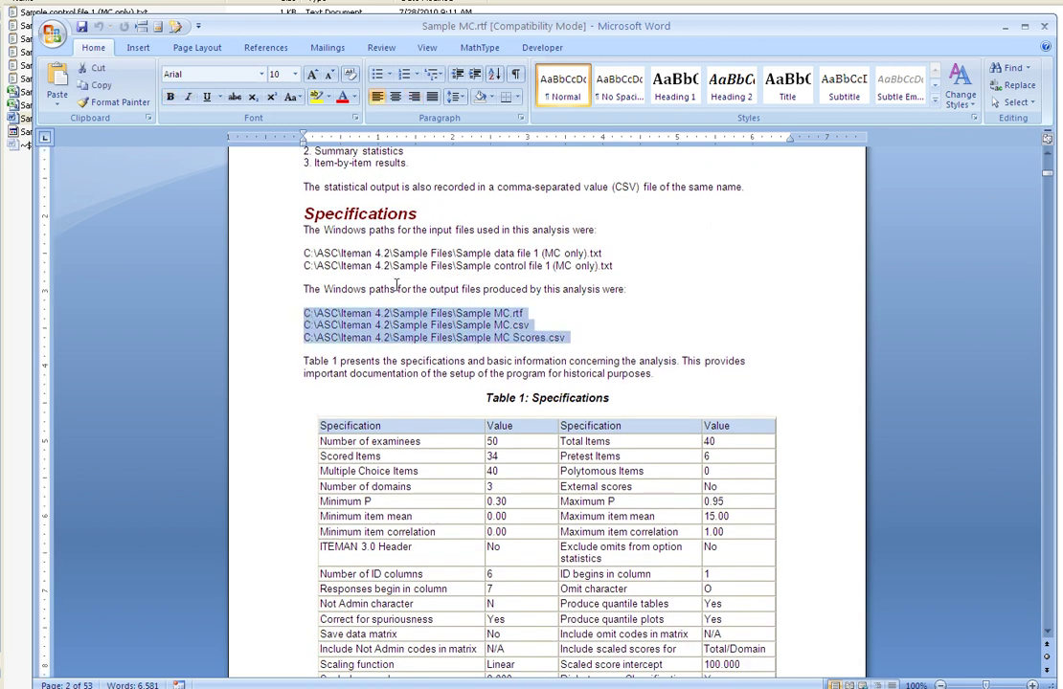
click(1047, 640)
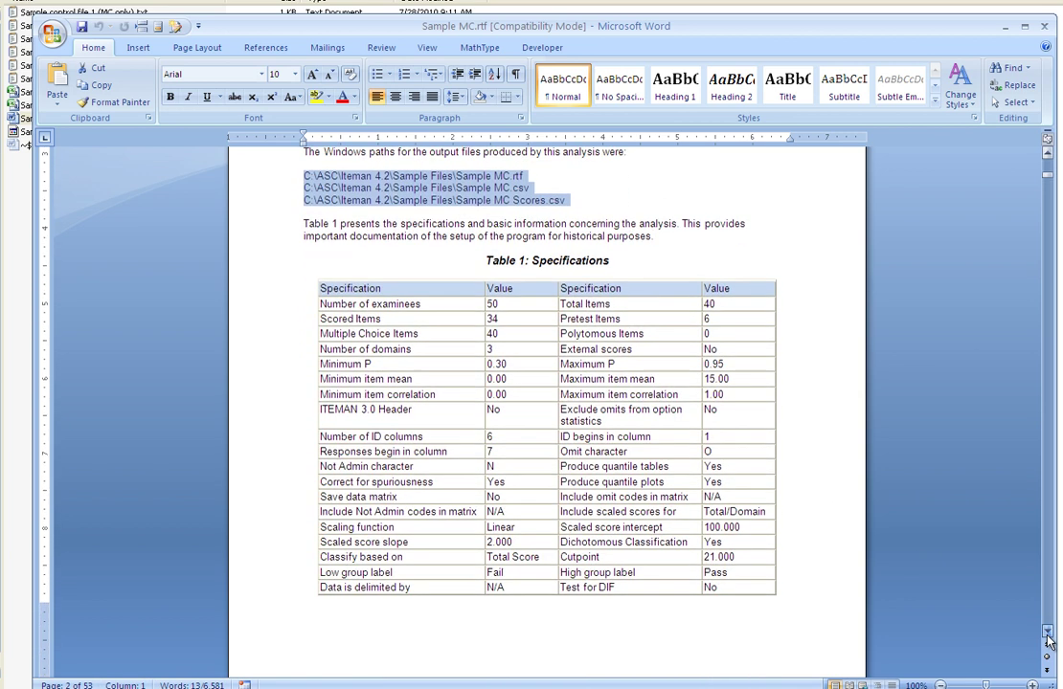
Point out Table 1's 50 examinees, Minimum P 0.30 and ITEMAN 3.0 header, then page to Summary statistics.
click(643, 383)
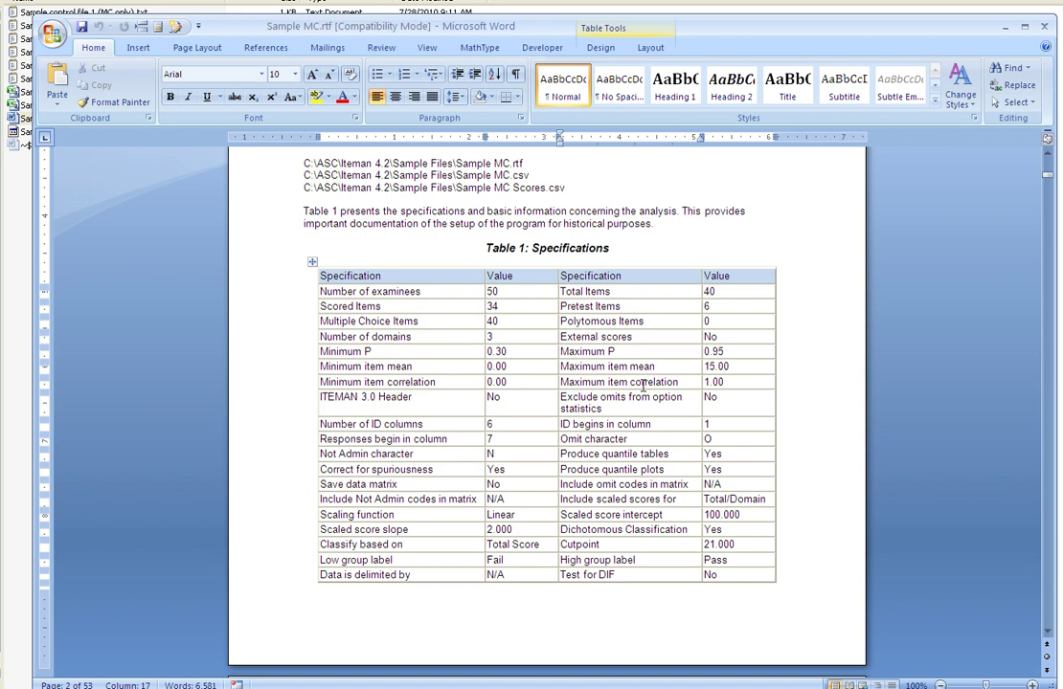
click(500, 291)
drag(508, 352, 494, 351)
drag(500, 397, 483, 429)
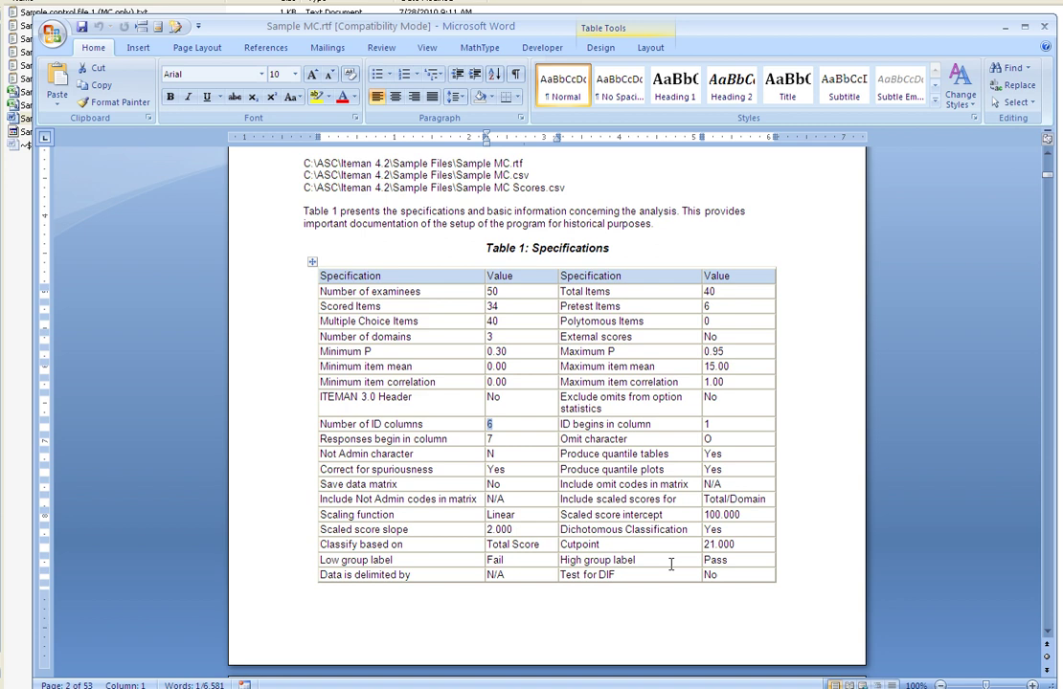
click(1047, 449)
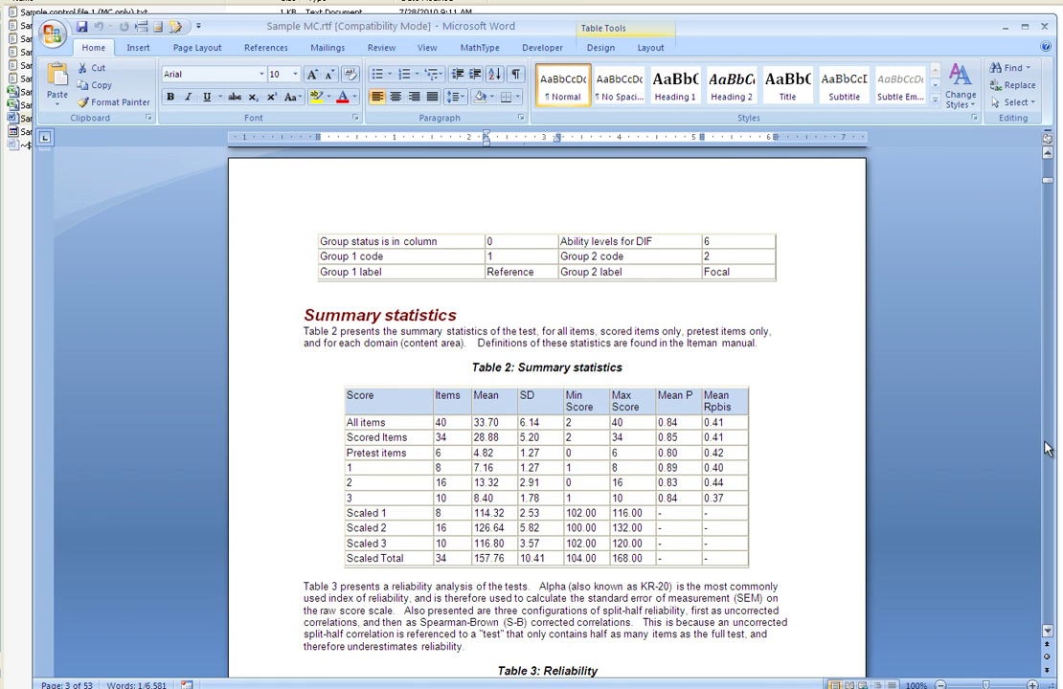
Highlight Table 2's Mean, Min Score, Mean P and Mean Rpbis column headings.
double_click(486, 395)
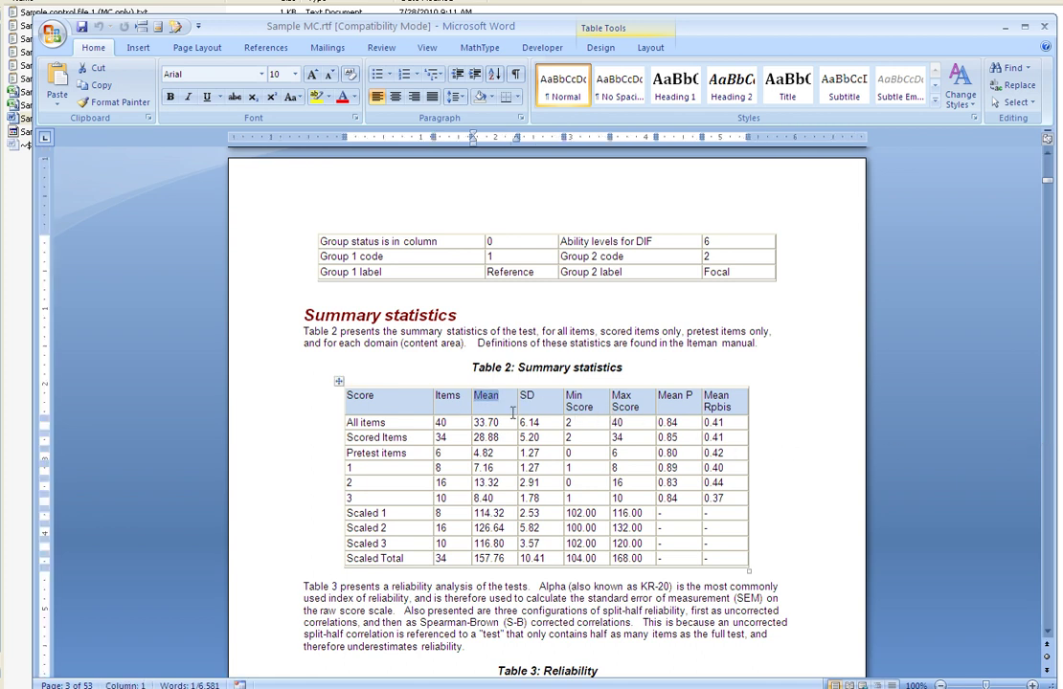
click(585, 407)
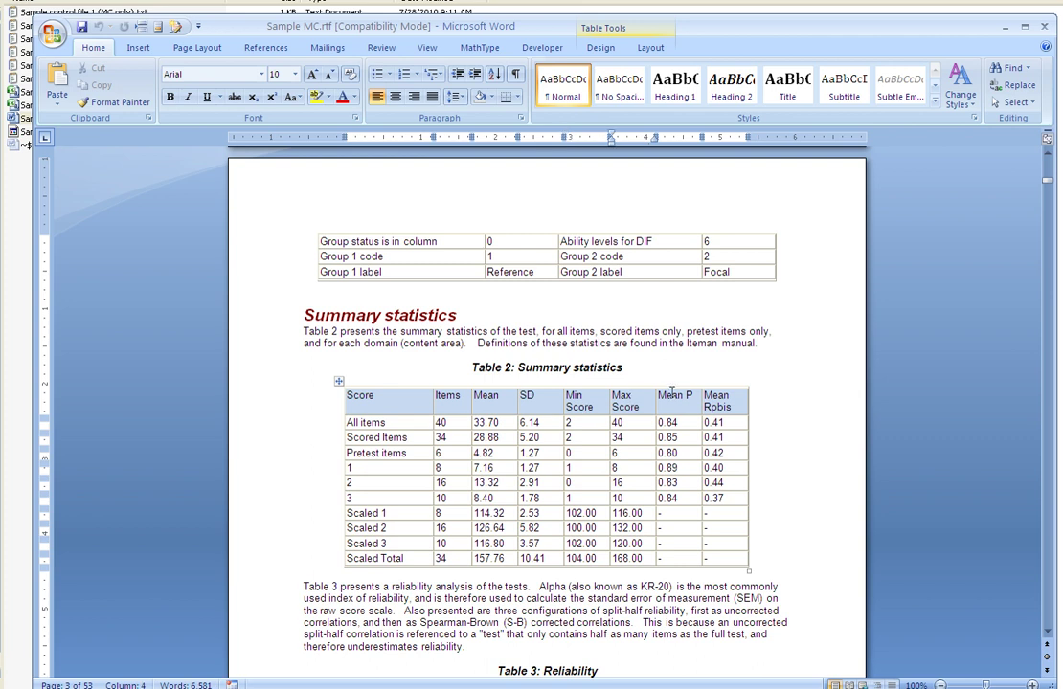
double_click(673, 395)
double_click(717, 407)
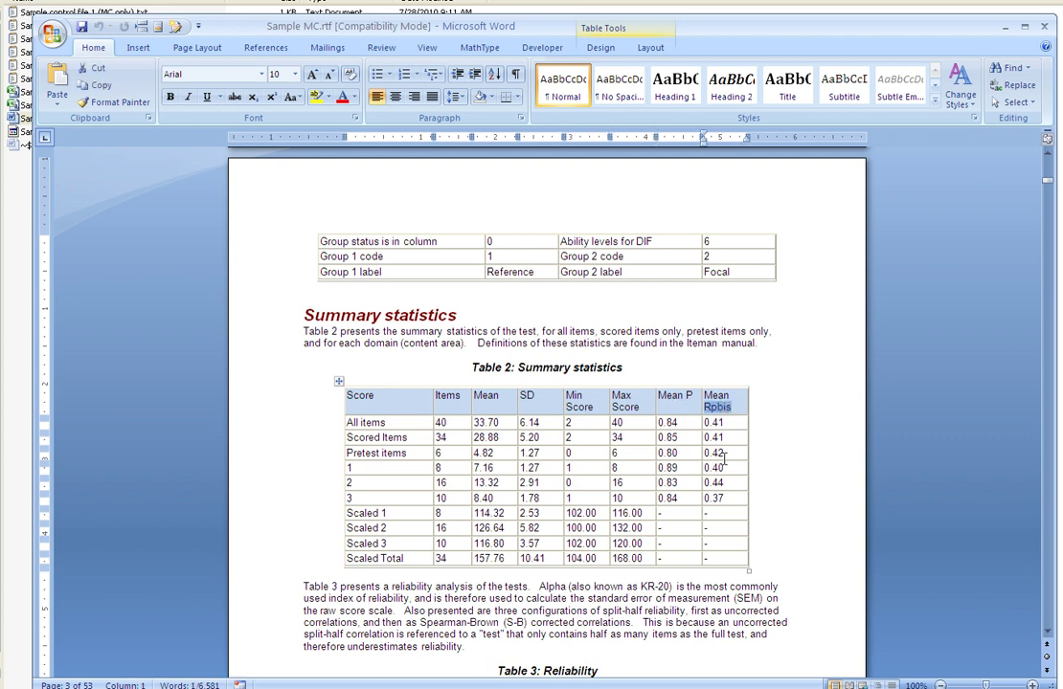
Highlight the All items, Scored Items, domain 1–3 and Scaled rows, then page down to Table 3.
click(402, 425)
click(402, 436)
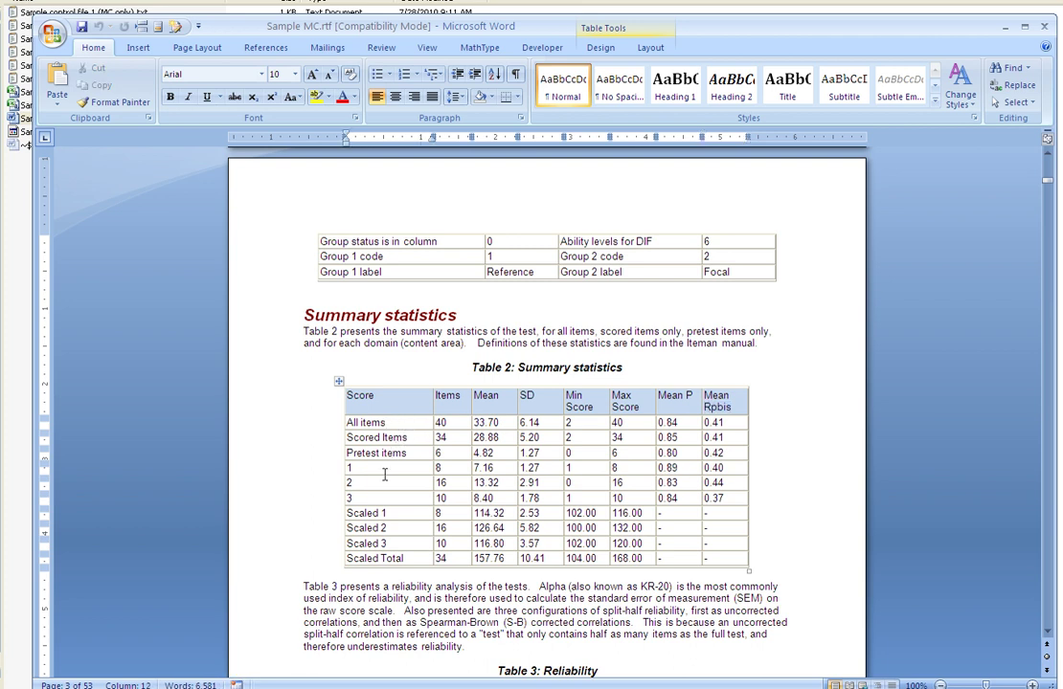
drag(382, 470, 384, 543)
click(385, 513)
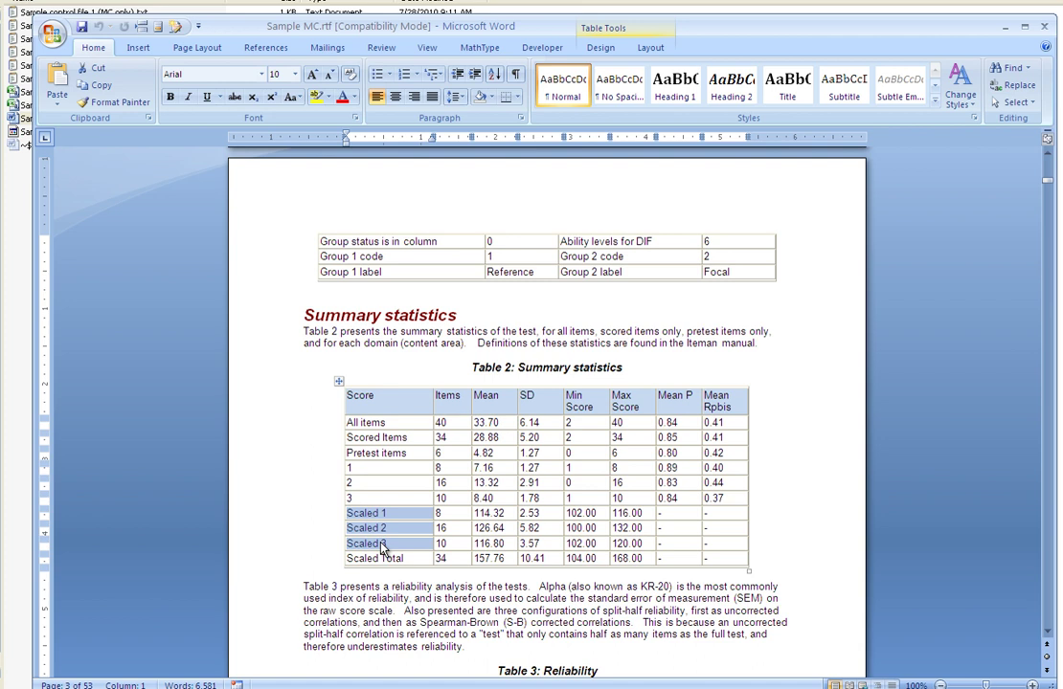
click(1050, 560)
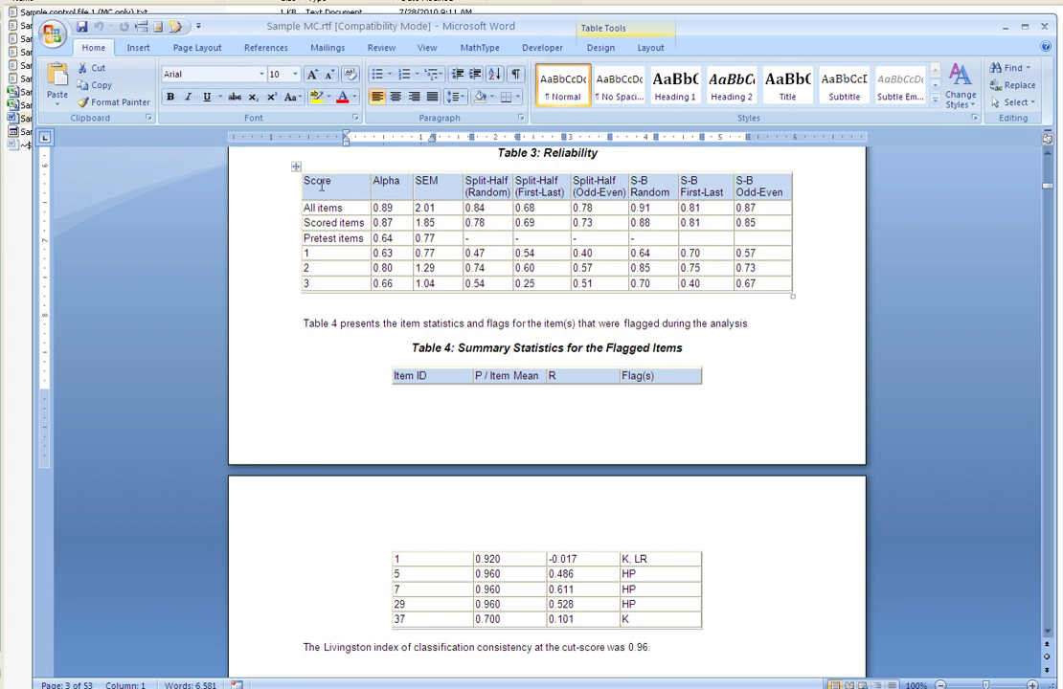
Highlight Table 3's All items Alpha 0.89, split-half and S-B corrected values, then scroll to Table 4.
drag(321, 186, 746, 287)
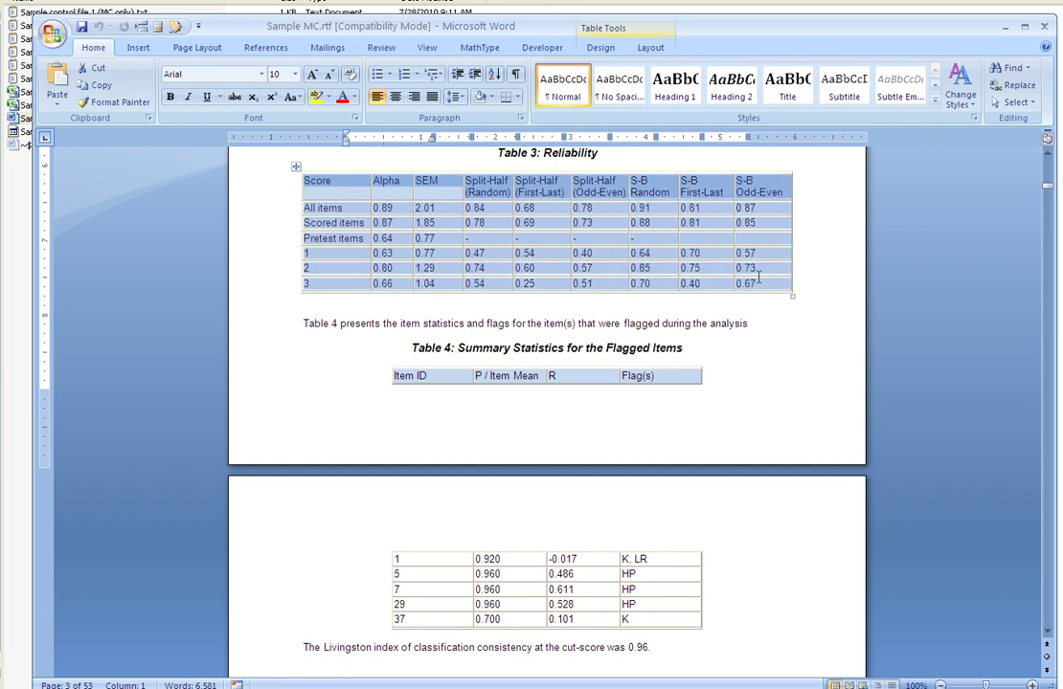
click(479, 208)
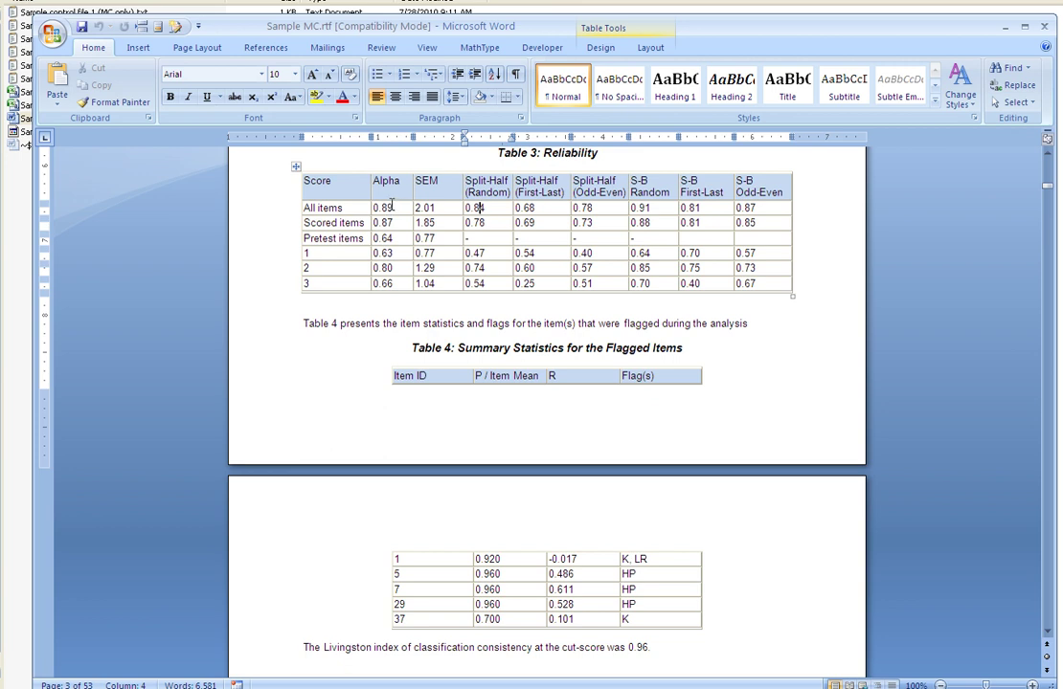
double_click(393, 207)
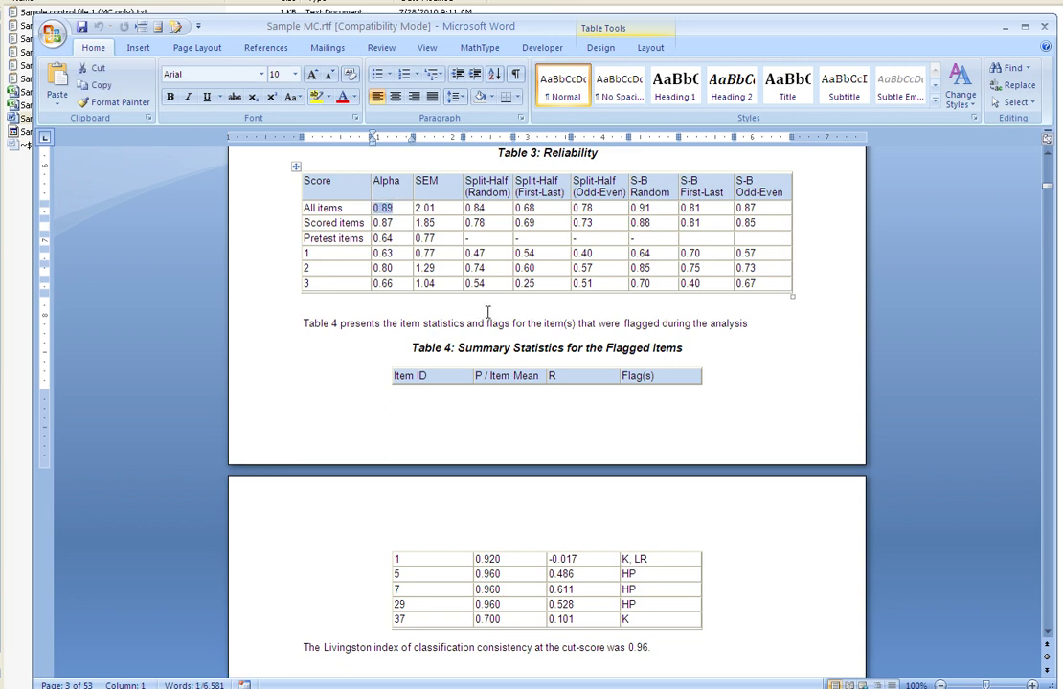
drag(598, 209, 499, 214)
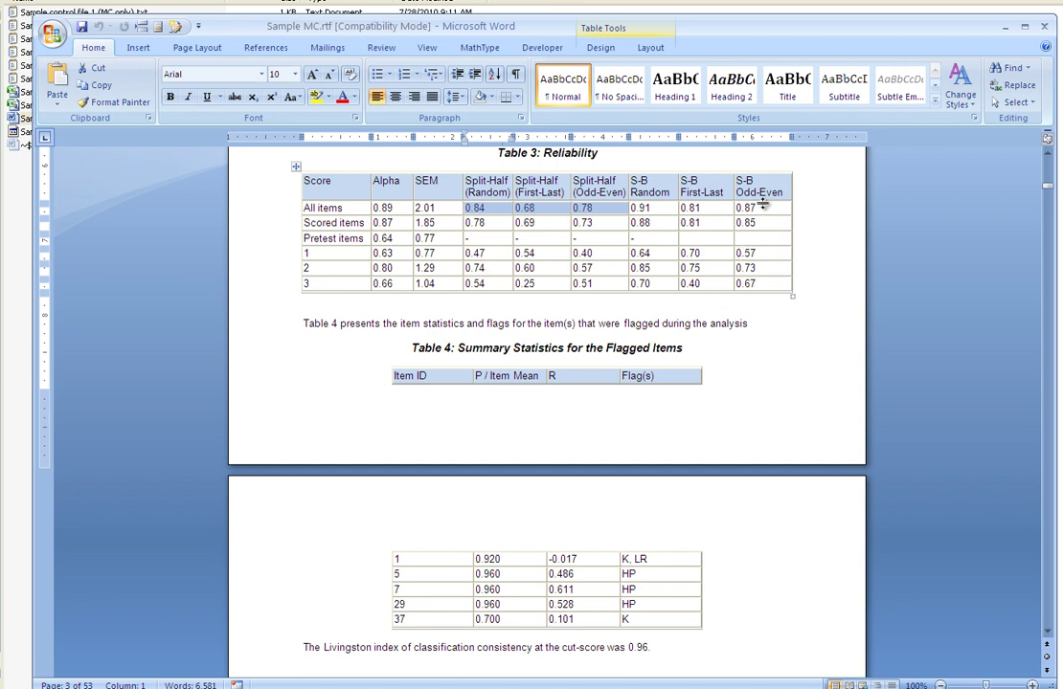
drag(759, 209, 634, 209)
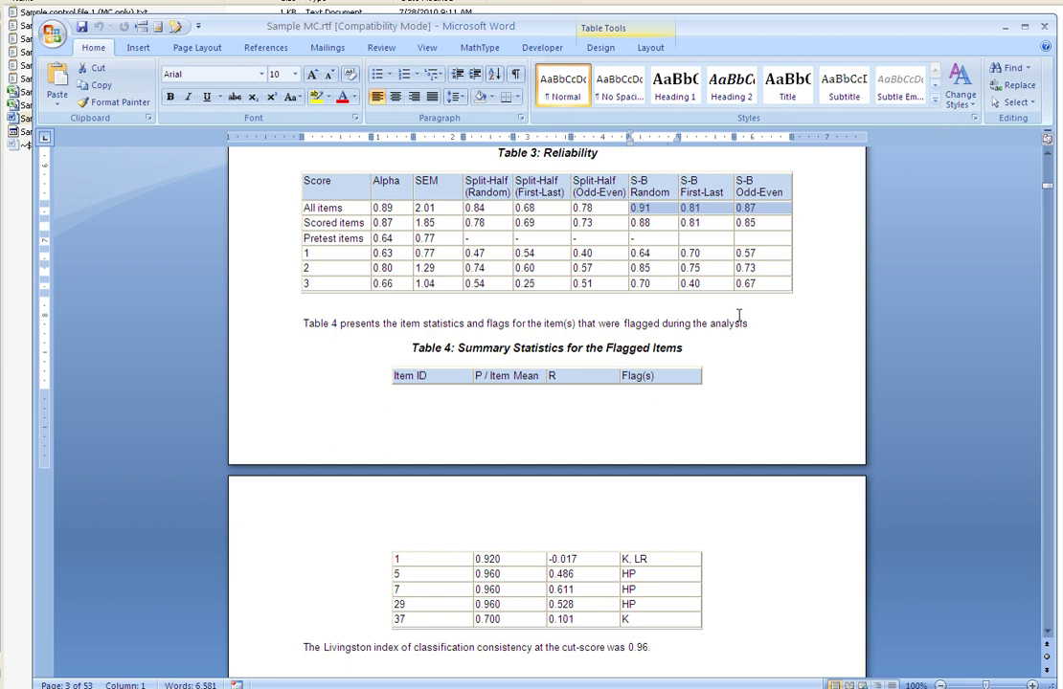
scroll(713, 361, down, 3)
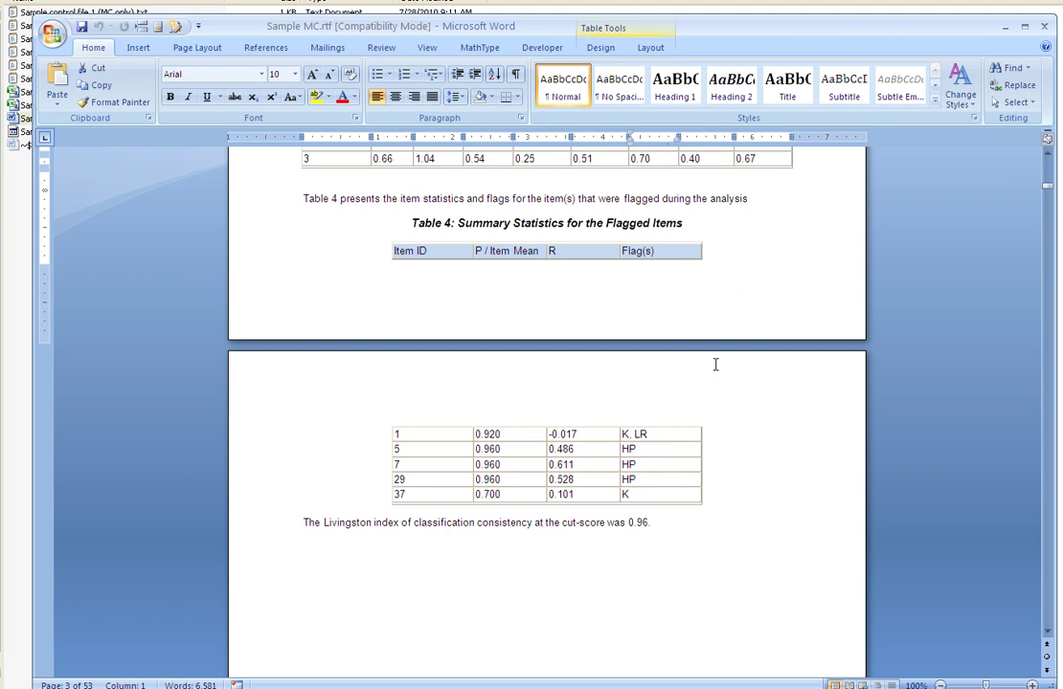
Step through Table 4's flagged item rows down to item 37.
click(451, 436)
key(Down)
key(Down)
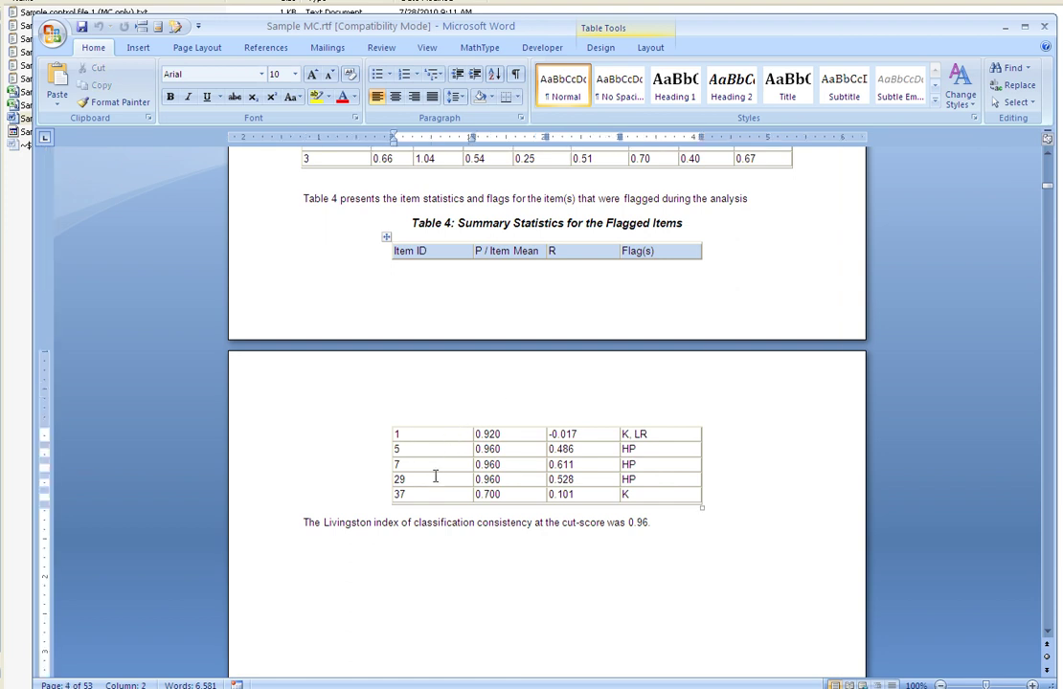
key(Down)
key(Right)
Highlight item 1's LR flag, the HP flags, item 37's K flag and the Livingston index sentence.
drag(655, 433, 624, 432)
click(628, 449)
key(Down)
key(Down)
double_click(624, 494)
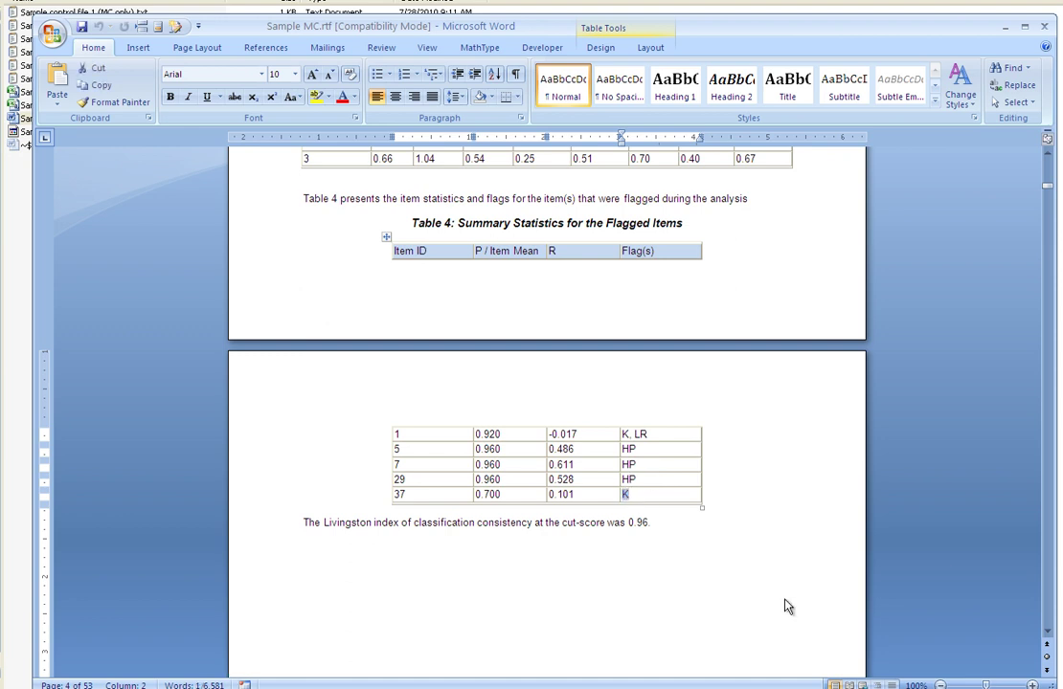
drag(647, 522, 308, 512)
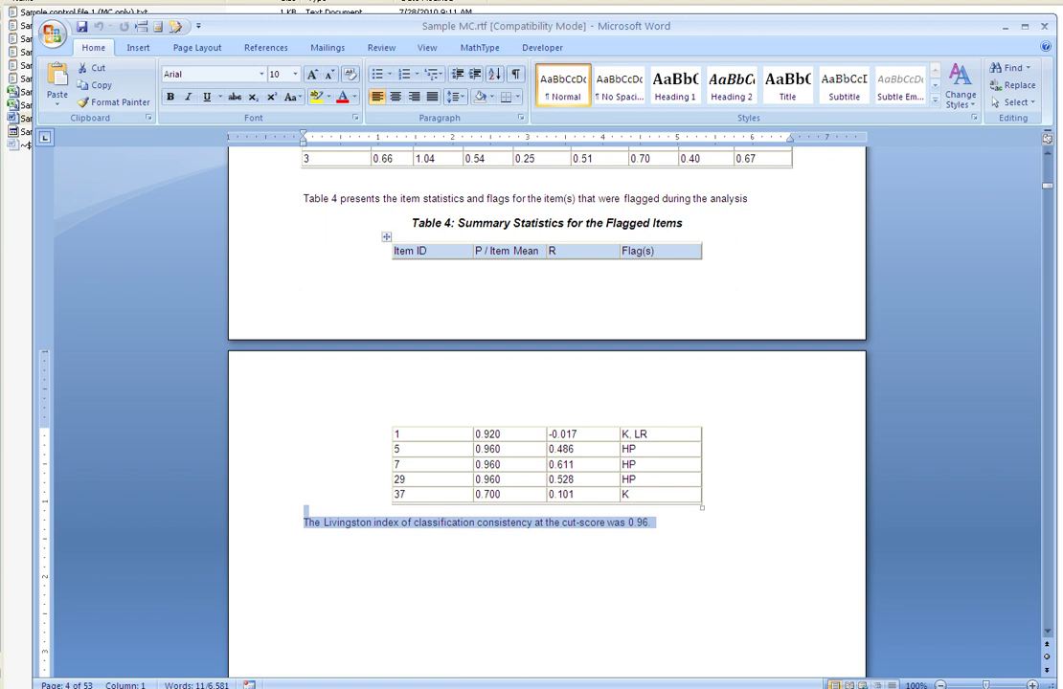
Page down through Figures 1–6 and Tables 5–10 to the Figure 7 P by Rpbis caption.
click(1048, 337)
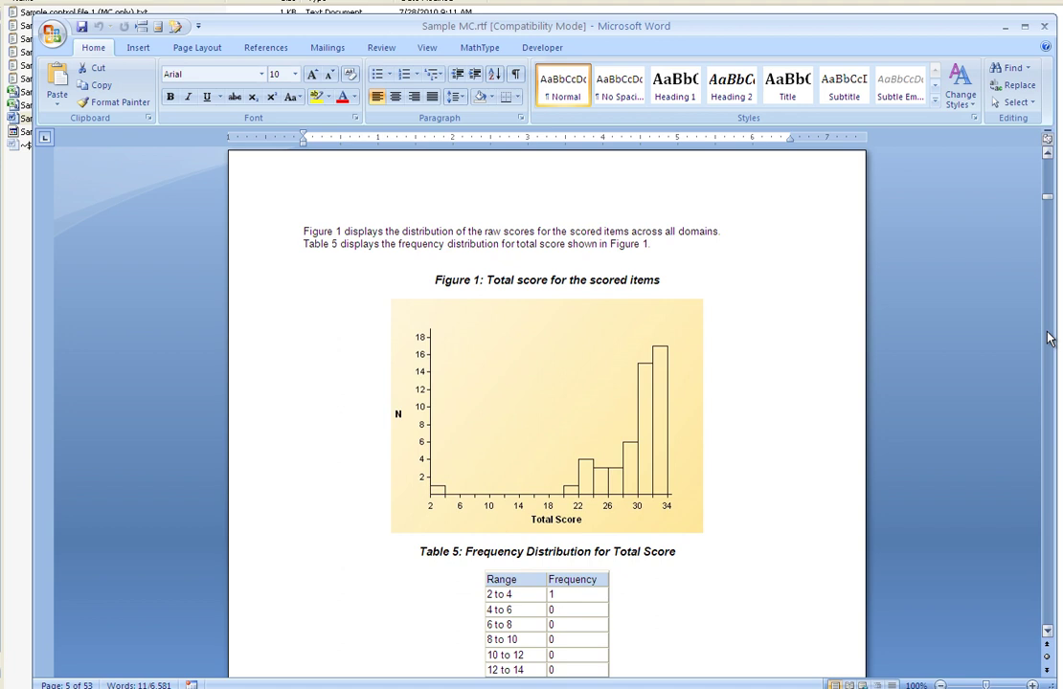
click(1049, 337)
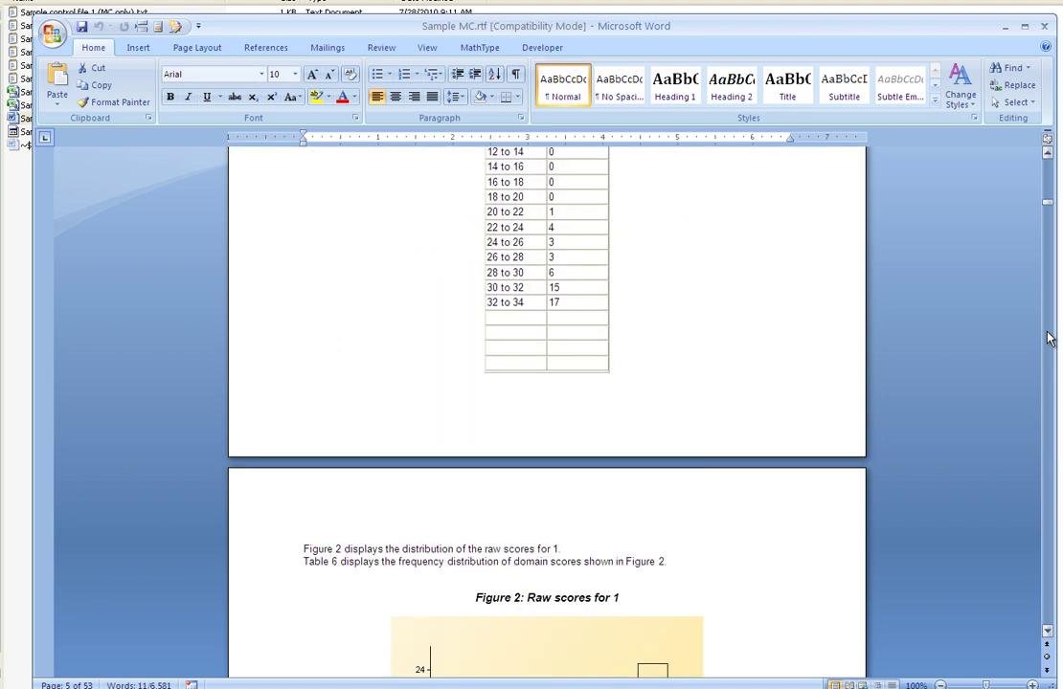
click(1048, 337)
click(1049, 337)
click(1048, 337)
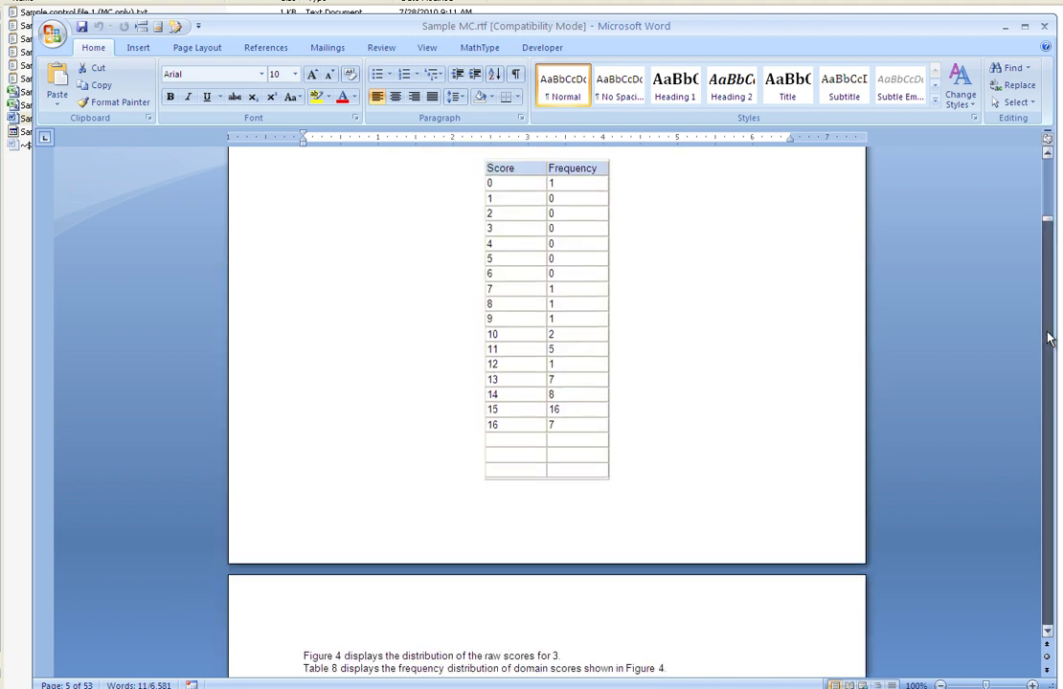
click(1049, 337)
click(1048, 337)
click(1049, 330)
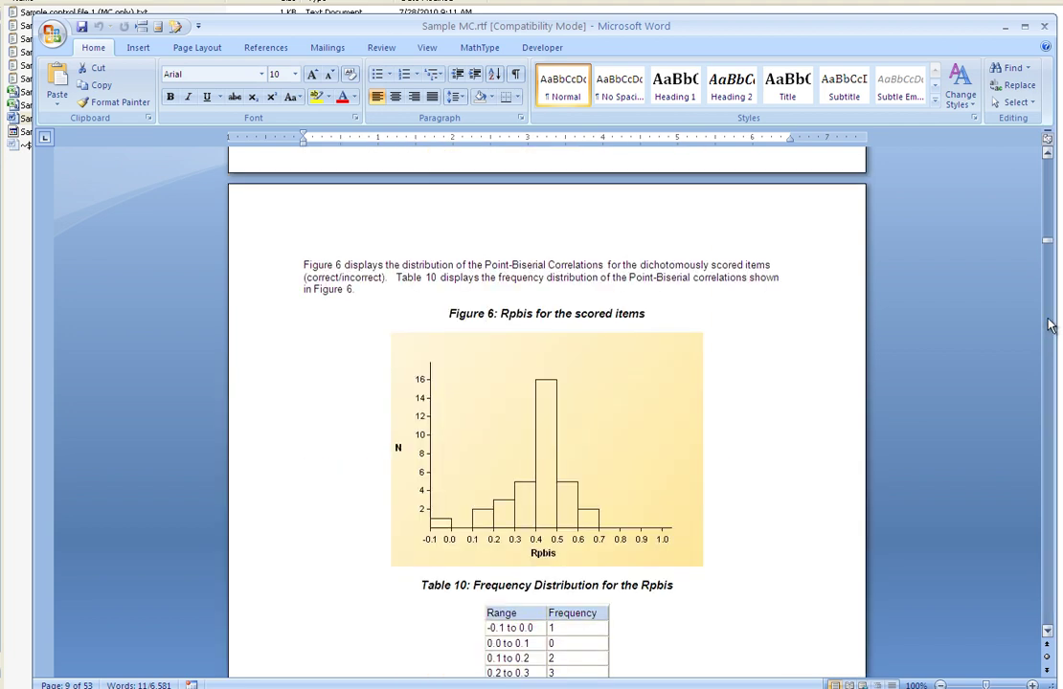
click(1048, 326)
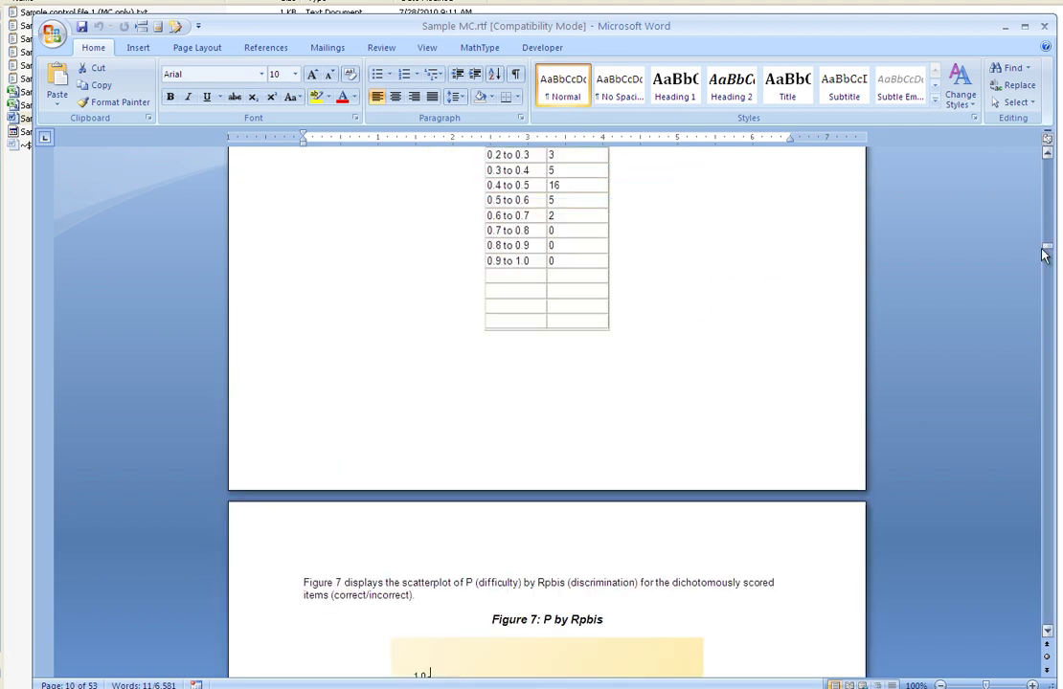
click(1048, 325)
click(1046, 154)
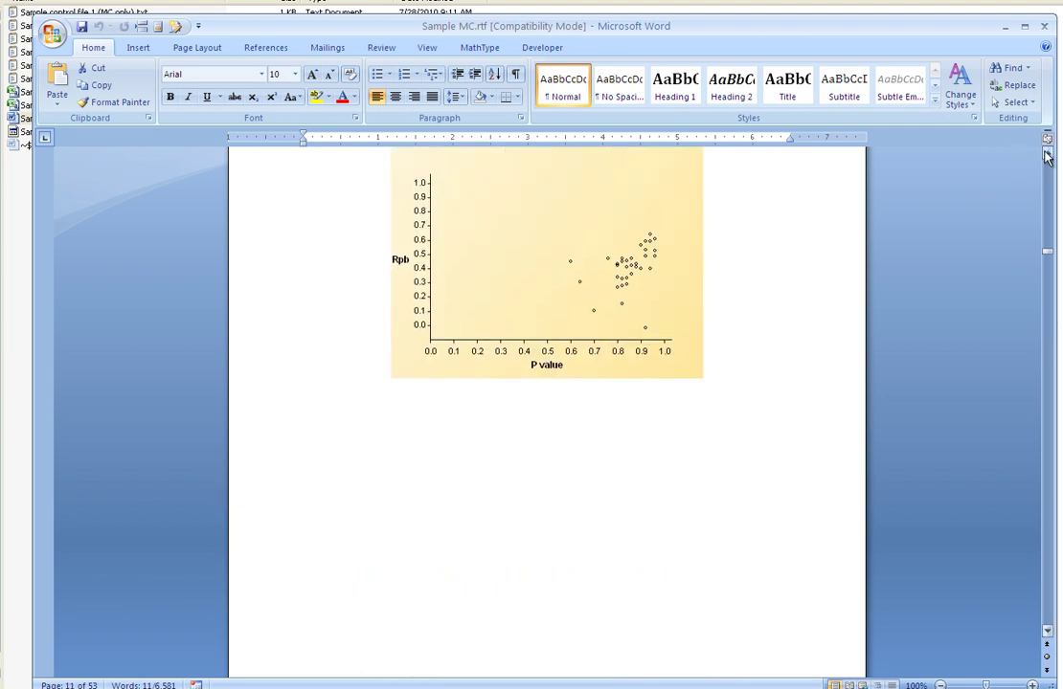
click(1046, 155)
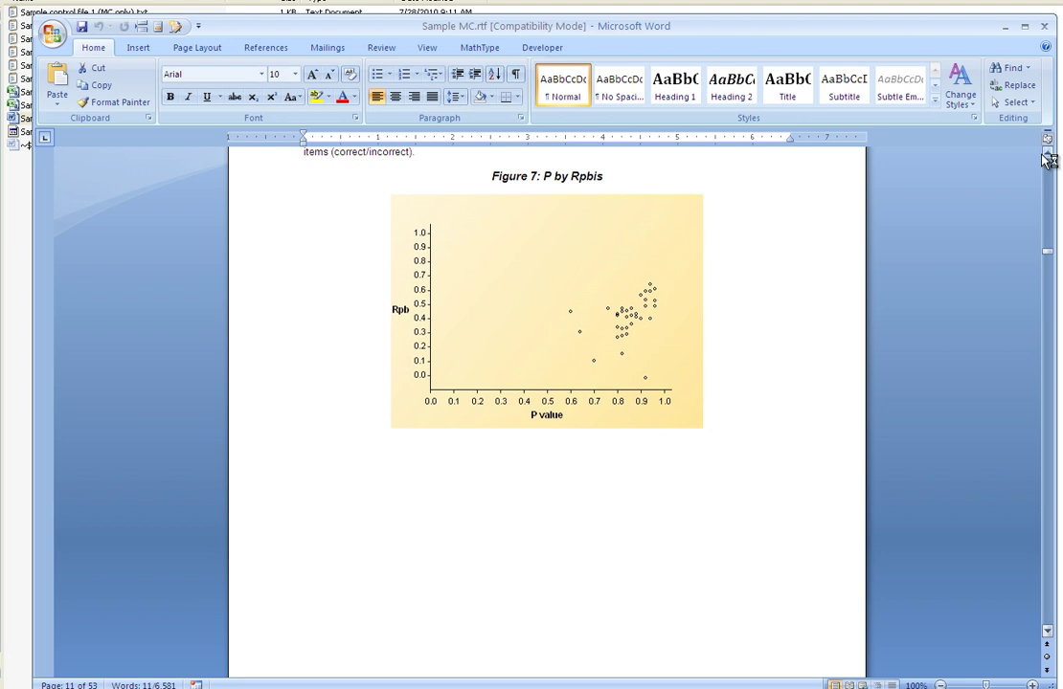
Page past the Figure 8 CSEM chart to the Item-by-item results introduction on page 13.
scroll(1047, 531, down, 1)
click(1047, 531)
click(1047, 631)
click(1047, 634)
click(1047, 634)
click(1047, 634)
click(1047, 634)
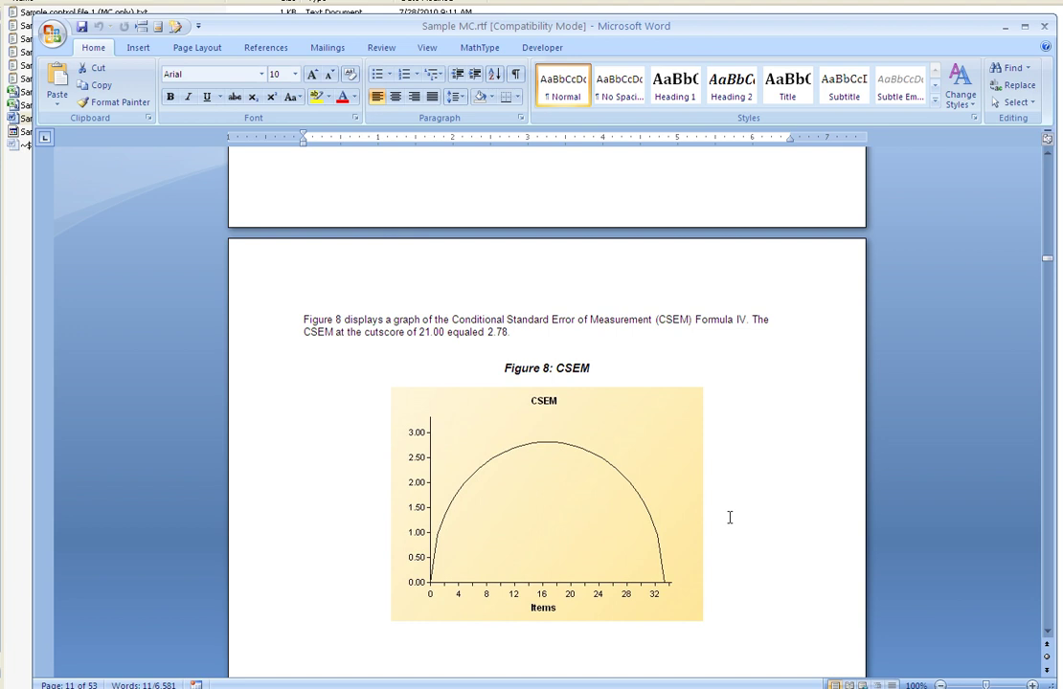
click(1051, 561)
click(1050, 561)
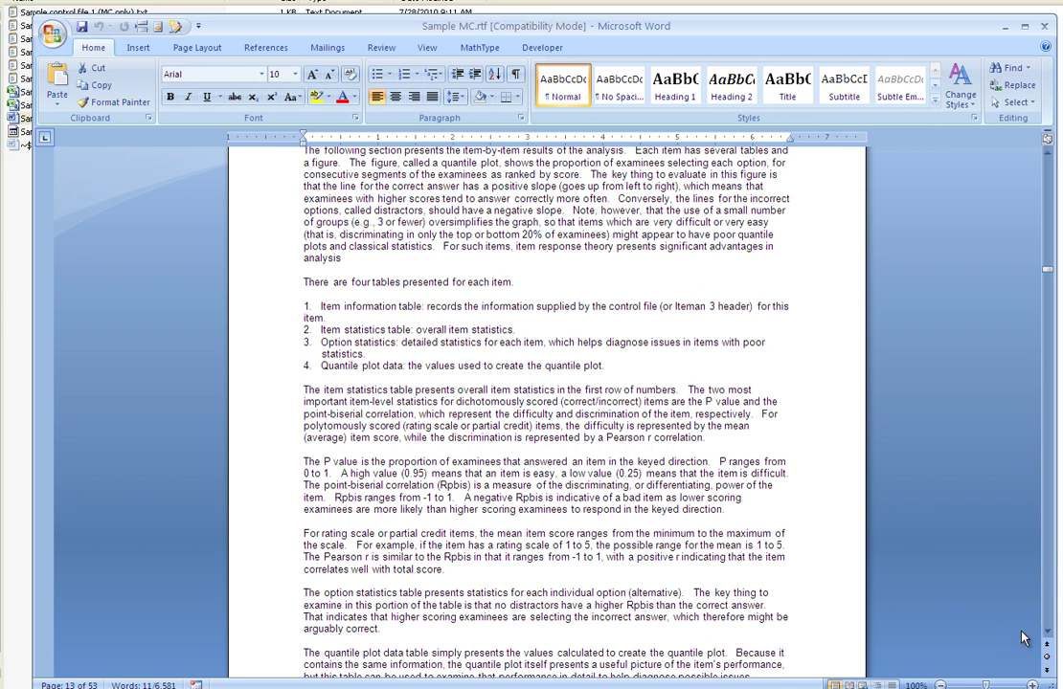
Scroll to page 14 and select Item 1's quantile plot.
scroll(1047, 622, down, 10)
scroll(1047, 633, down, 5)
scroll(1047, 636, down, 2)
click(697, 418)
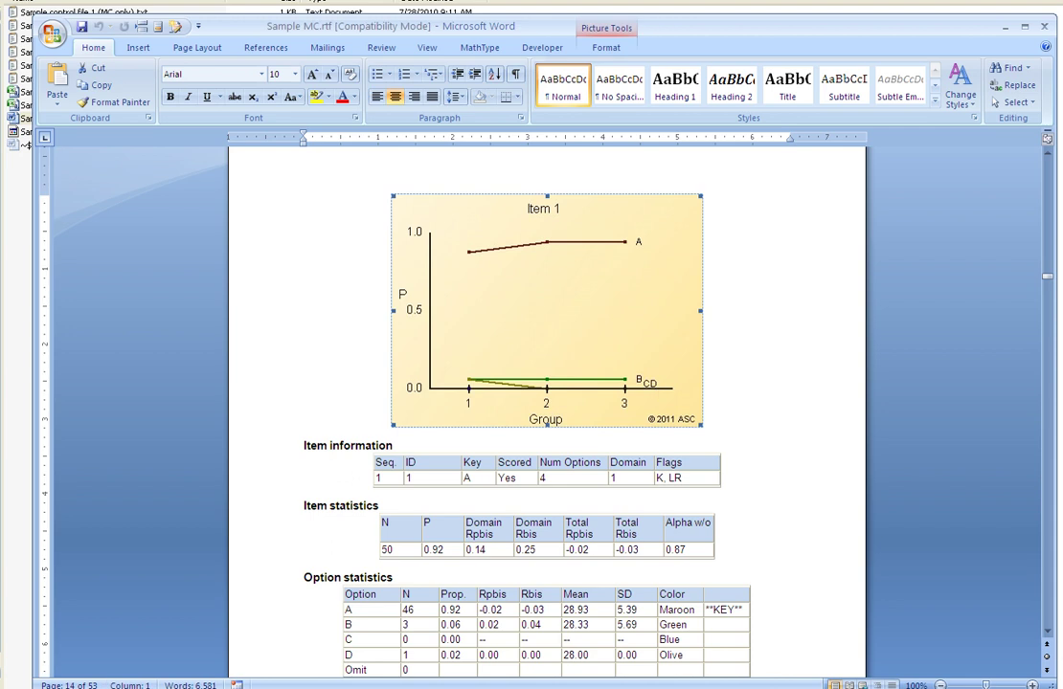
scroll(1048, 637, down, 2)
click(1048, 634)
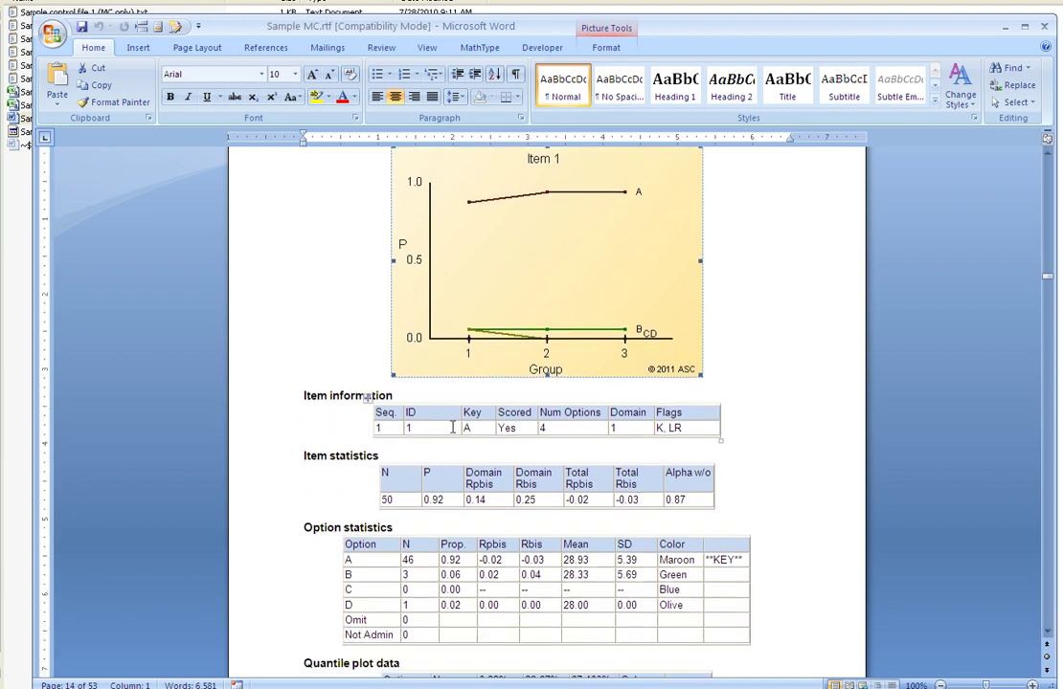
Highlight Item 1's Item information, Item statistics header, options A–B statistics and quantile plot data table.
drag(379, 412, 637, 442)
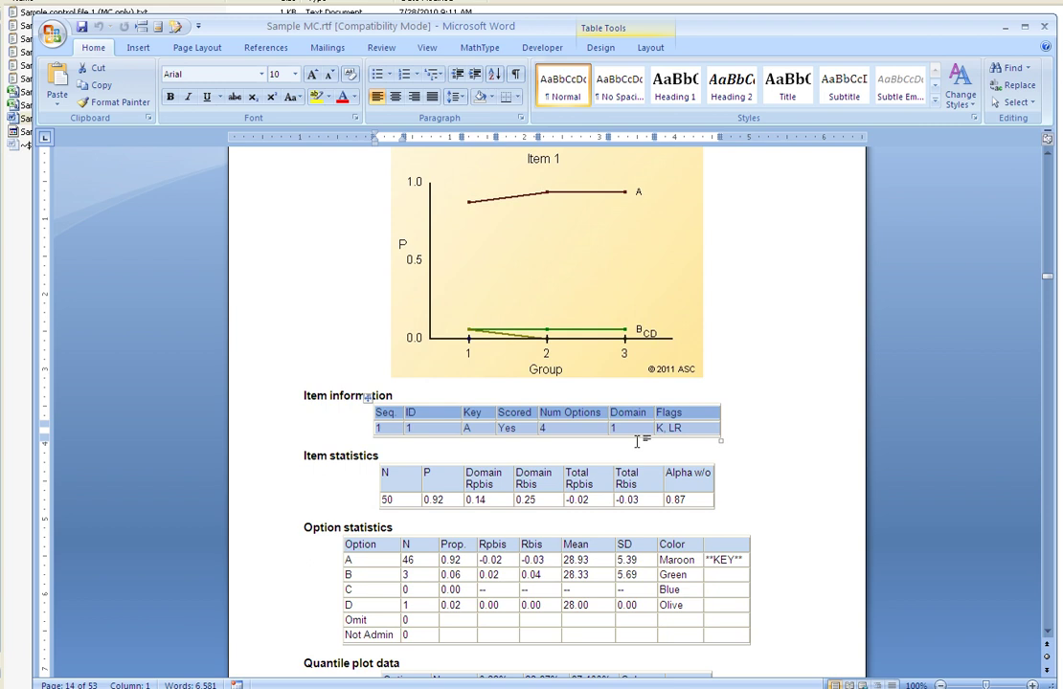
drag(384, 473, 678, 491)
click(462, 580)
drag(356, 544, 541, 613)
scroll(541, 575, down, 5)
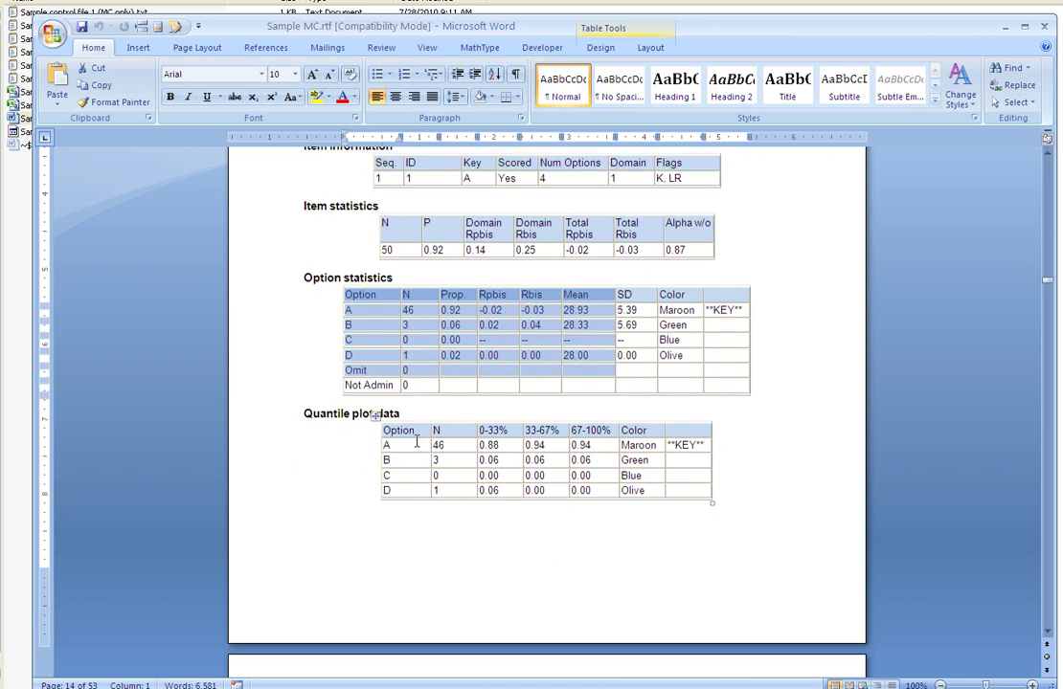
drag(412, 434, 644, 489)
scroll(632, 473, up, 6)
Point out Item 1's P value 0.92, Domain Rpbis 0.14 and Total Rpbis -0.02.
click(597, 374)
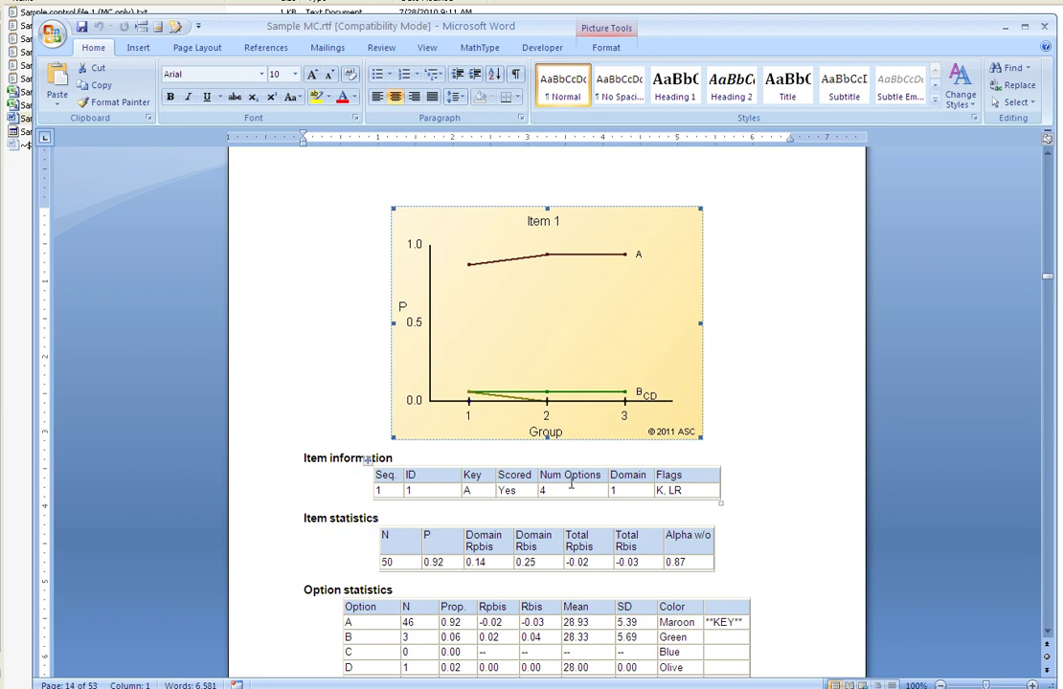
click(425, 562)
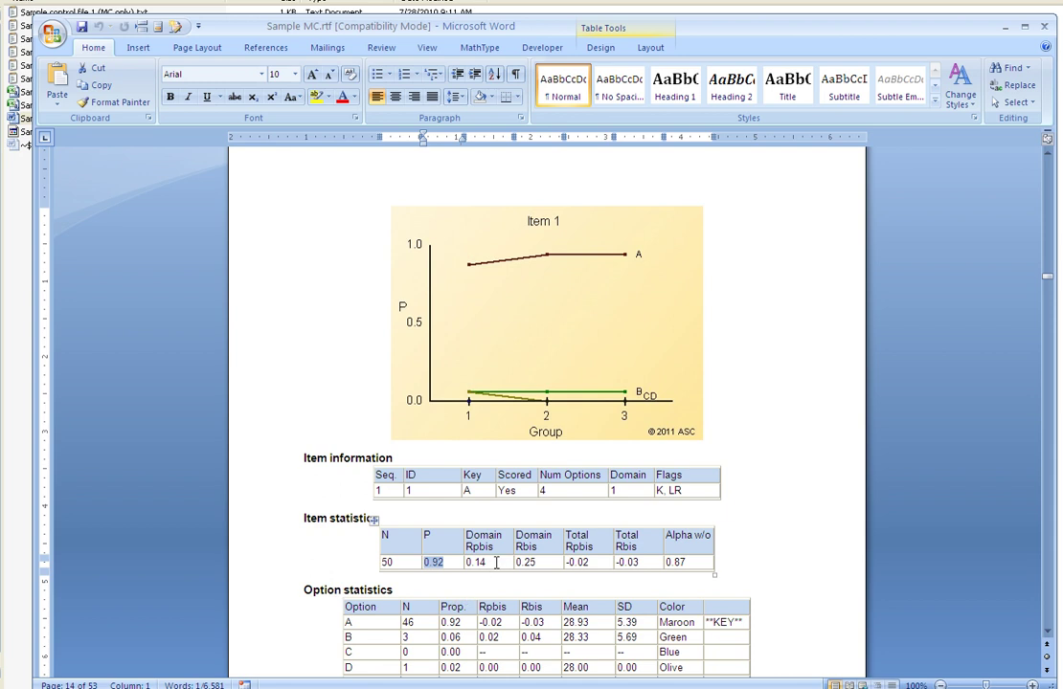
drag(495, 563, 470, 563)
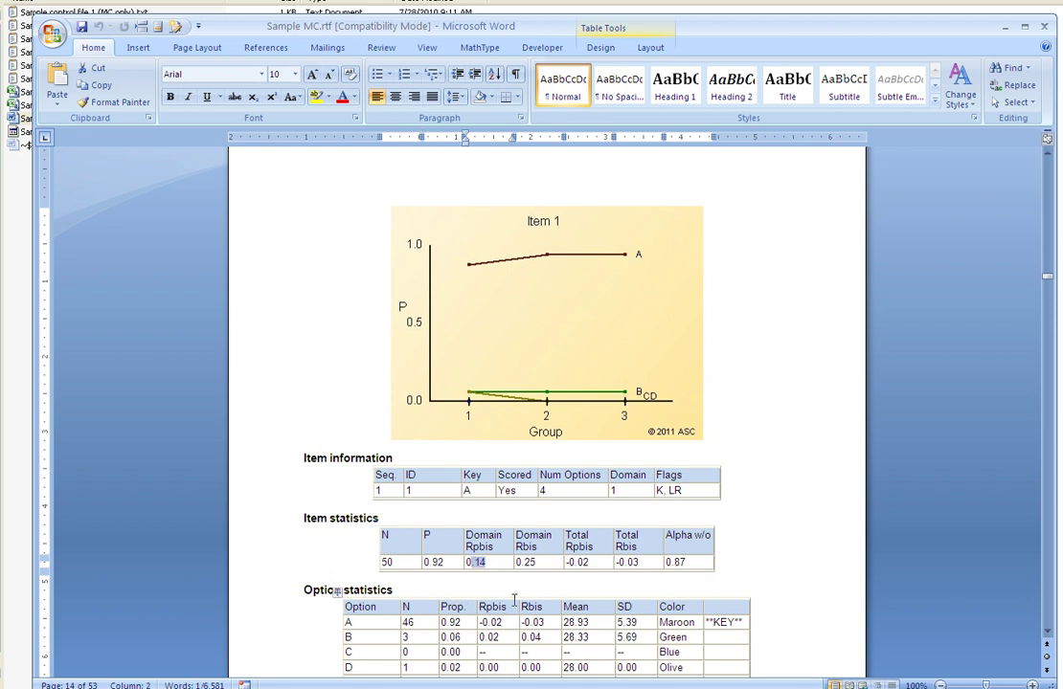
drag(588, 563, 565, 564)
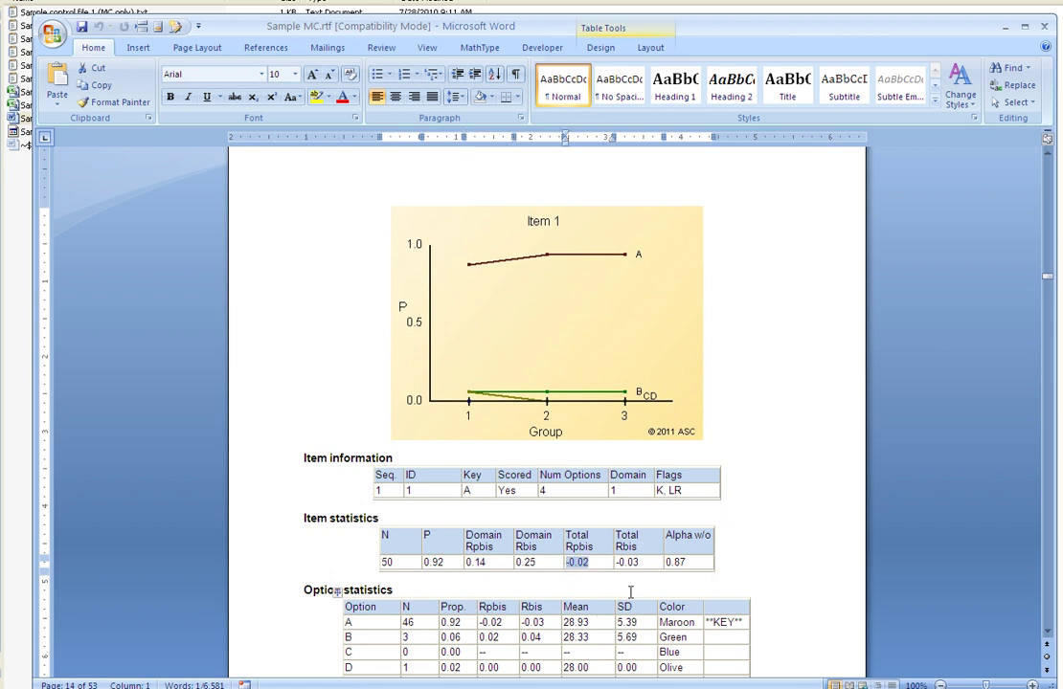
click(582, 368)
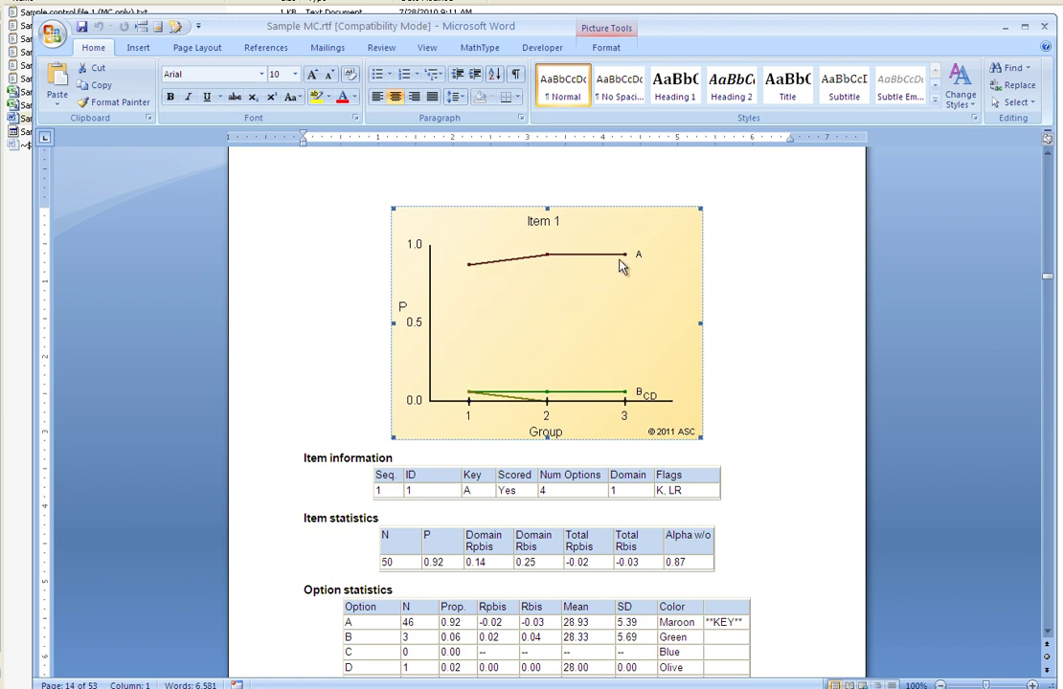
Page down past Item 2 to Item 3's quantile plot and tables on page 16.
click(1045, 513)
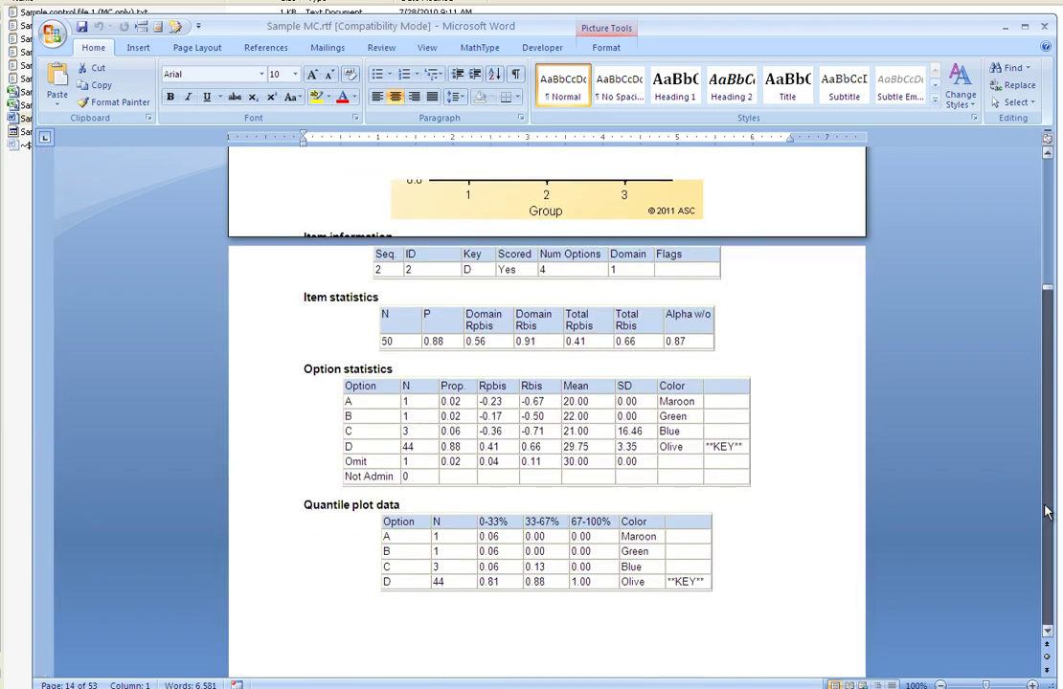
click(1046, 512)
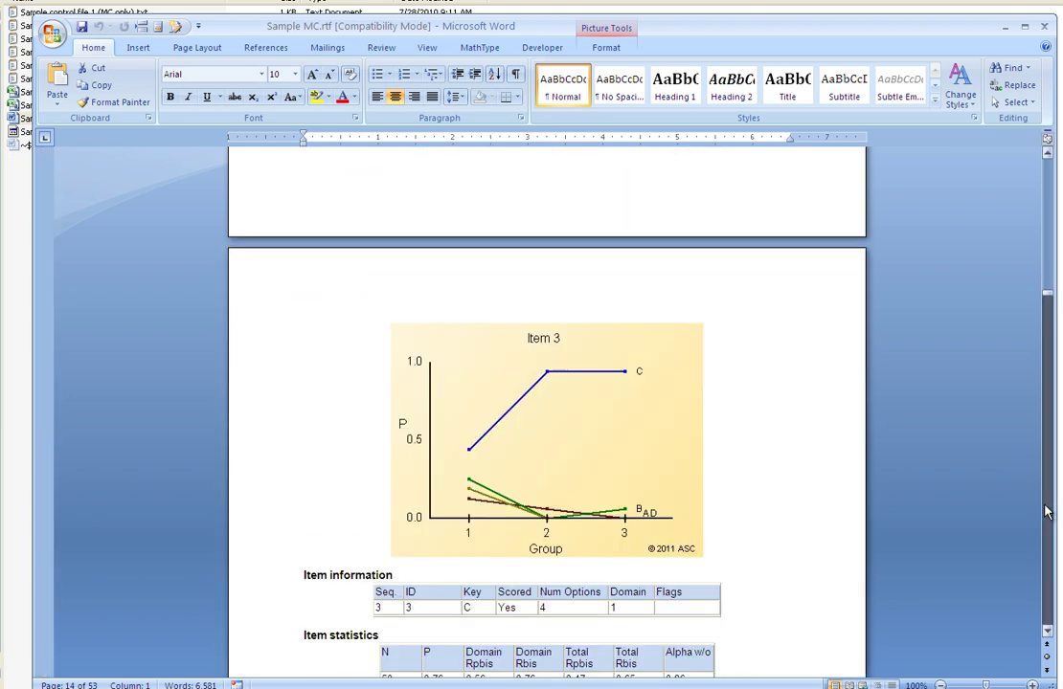
click(1046, 633)
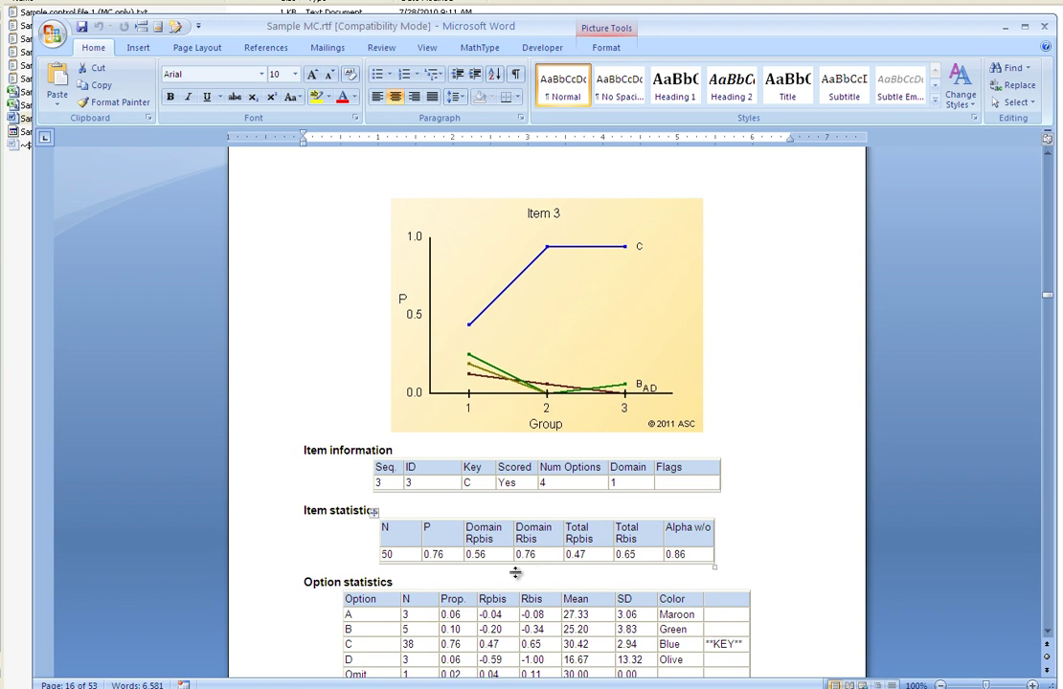
Highlight Item 3's Domain Rpbis 0.56 and Total Rpbis 0.47, then clear the selection.
drag(494, 554, 464, 555)
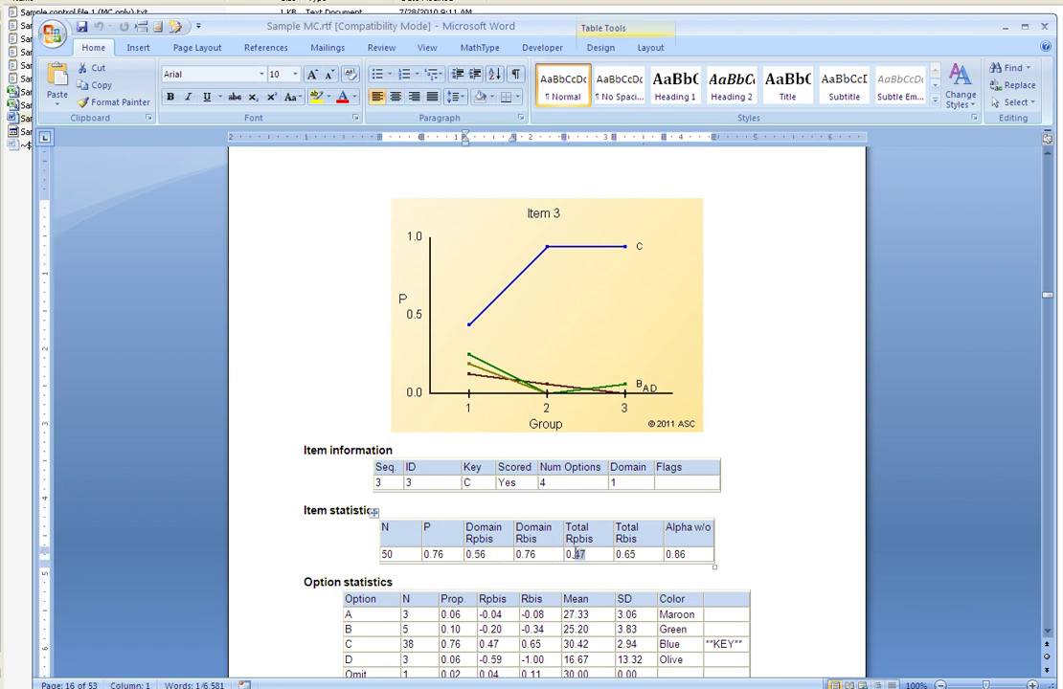
drag(584, 555, 564, 555)
scroll(664, 588, down, 3)
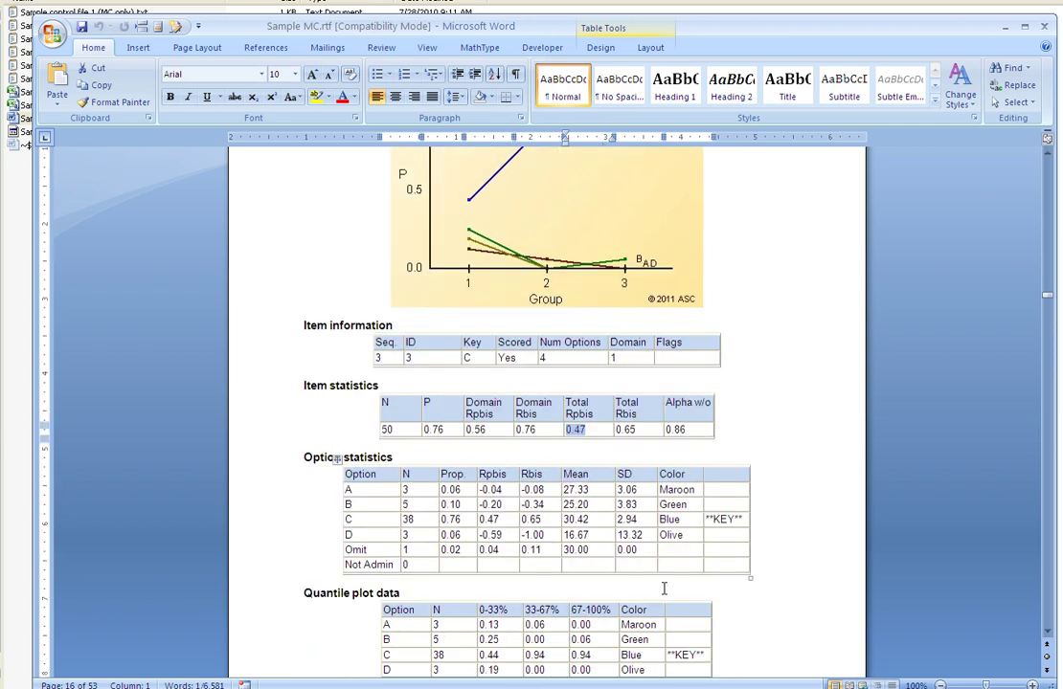
click(378, 473)
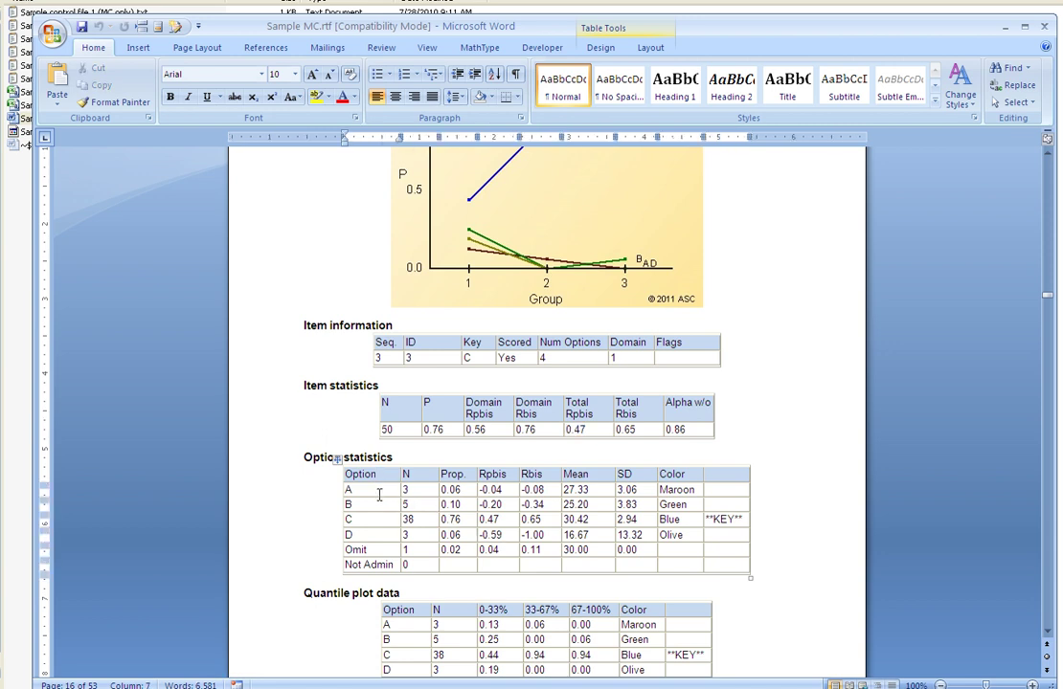
drag(378, 493, 370, 531)
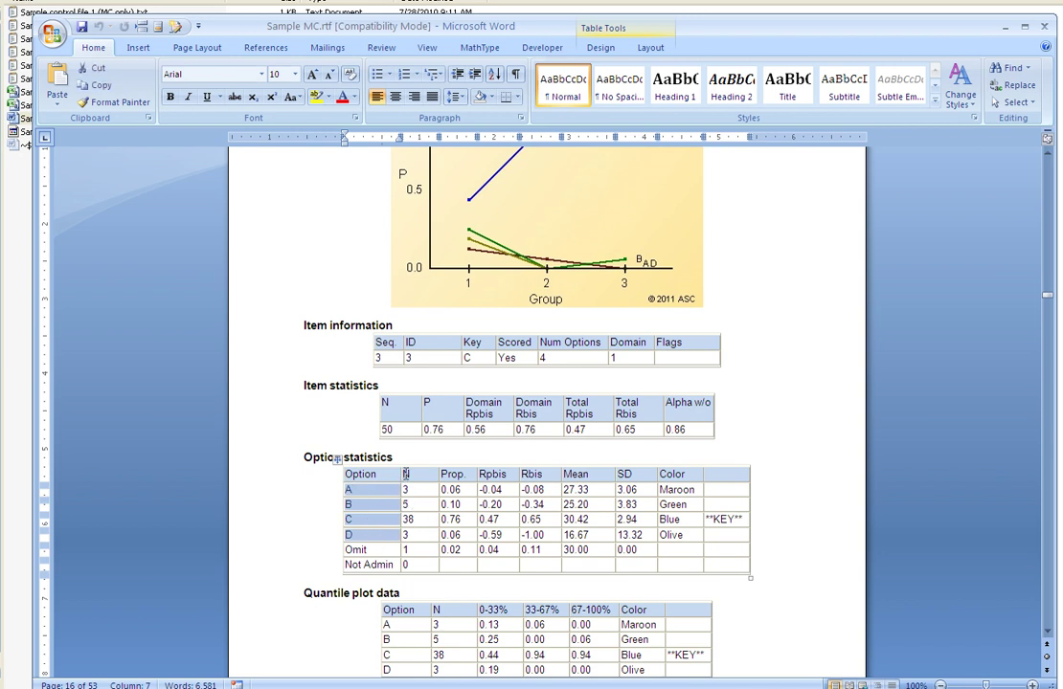
click(425, 490)
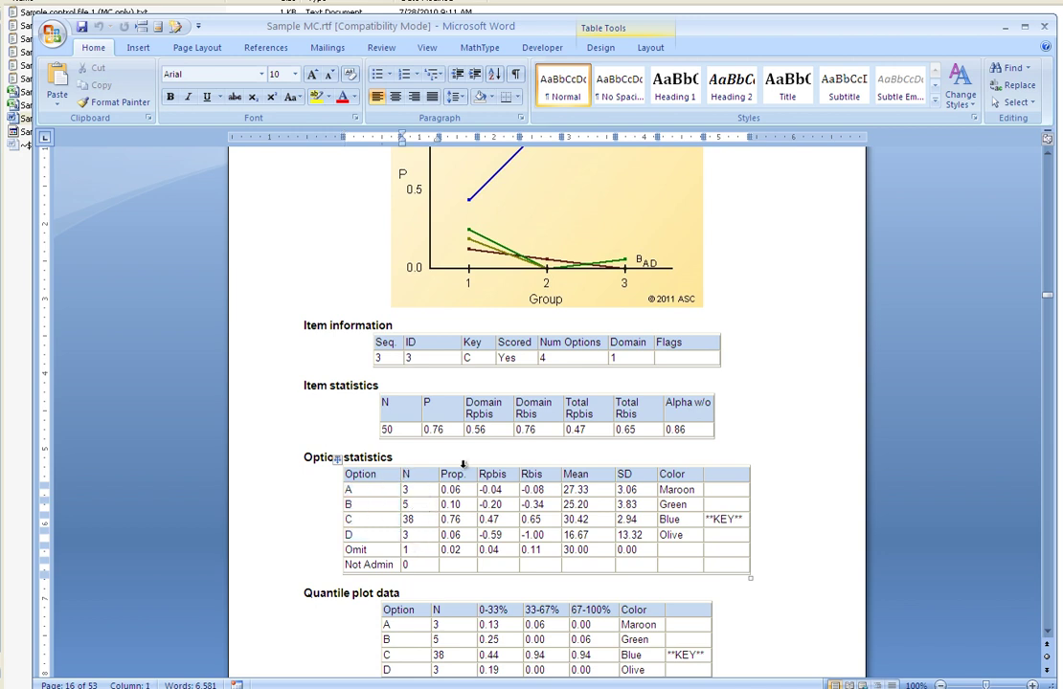
click(453, 489)
drag(498, 491, 499, 534)
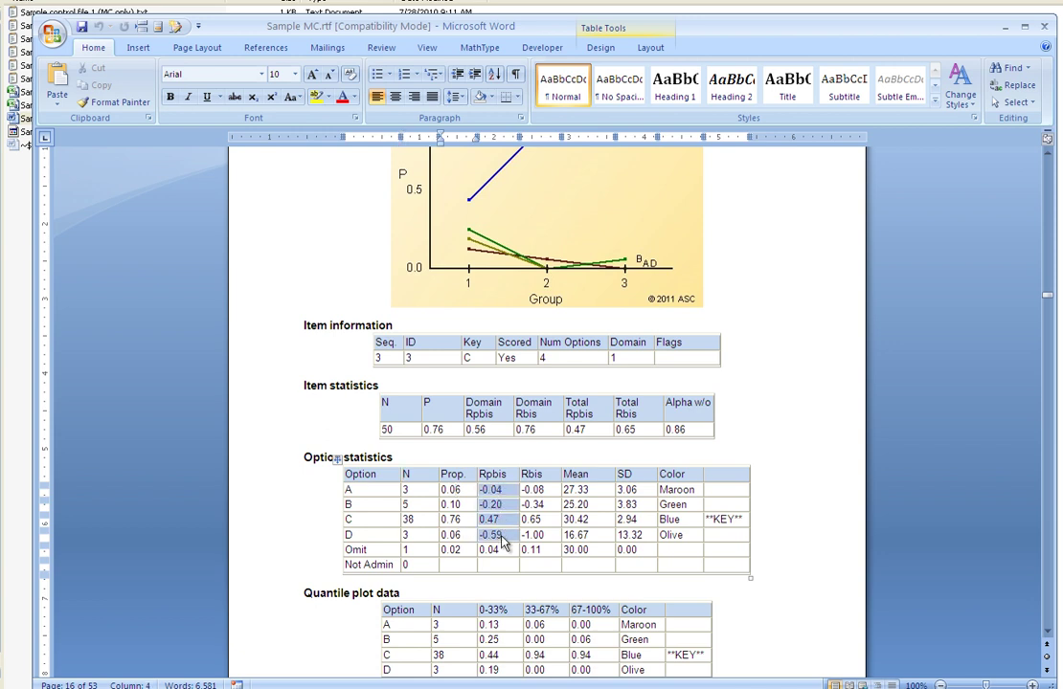
click(531, 473)
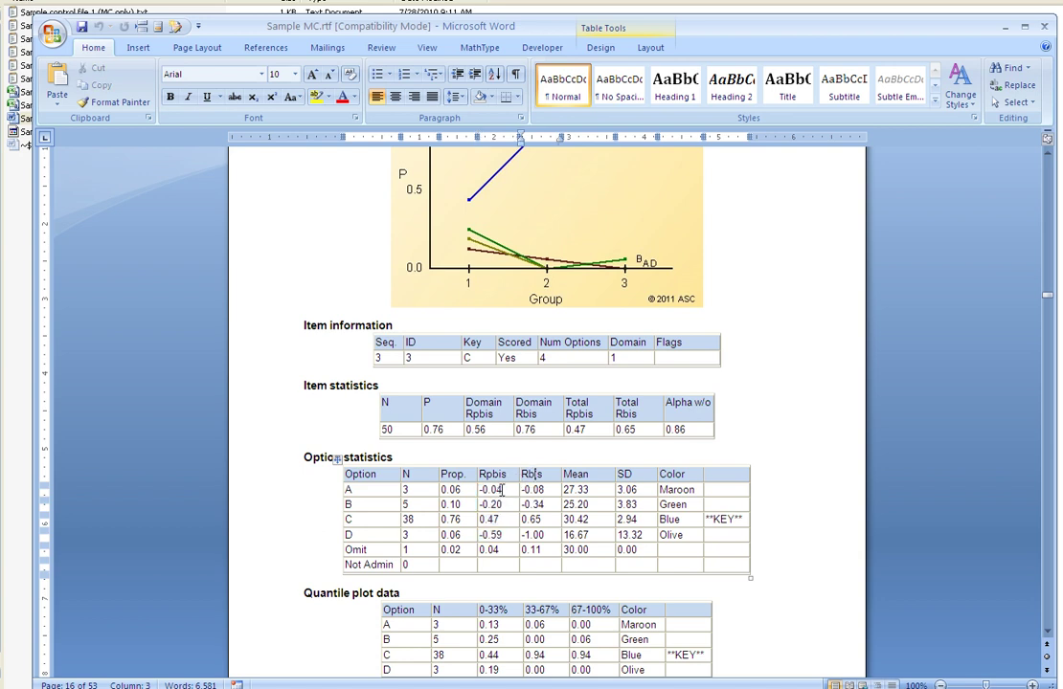
drag(500, 490, 504, 534)
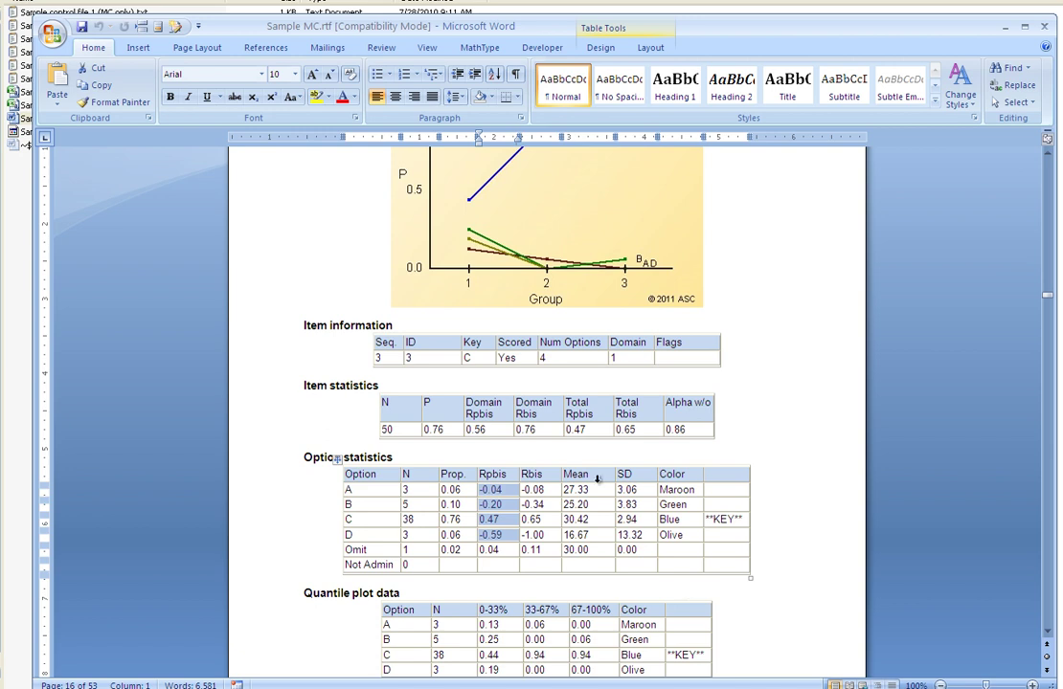
click(505, 525)
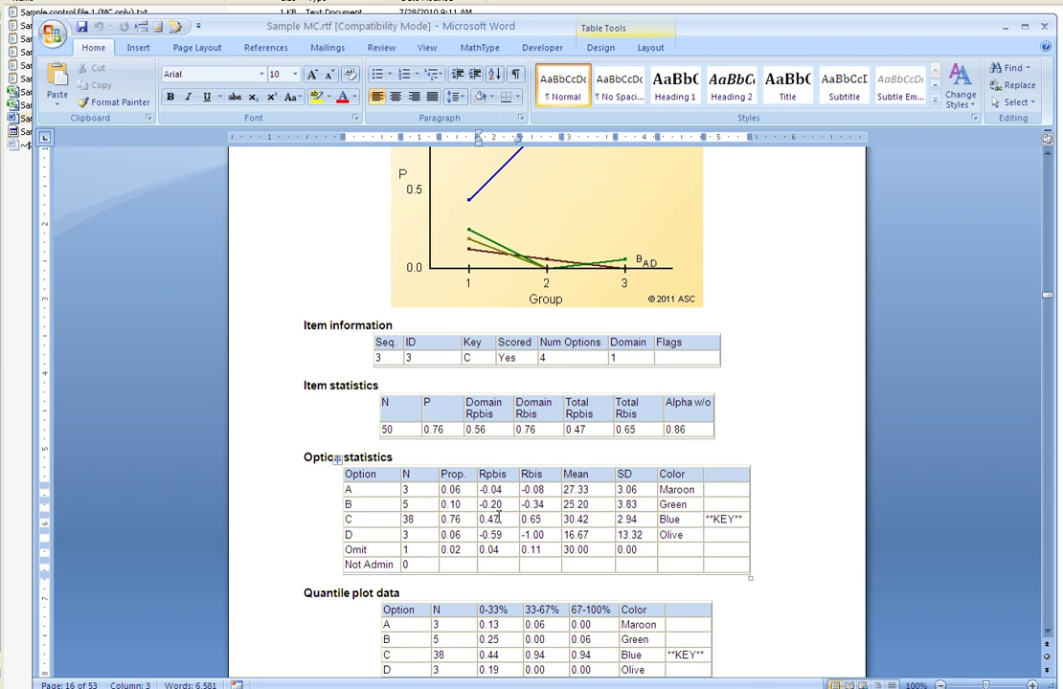
drag(504, 524, 474, 518)
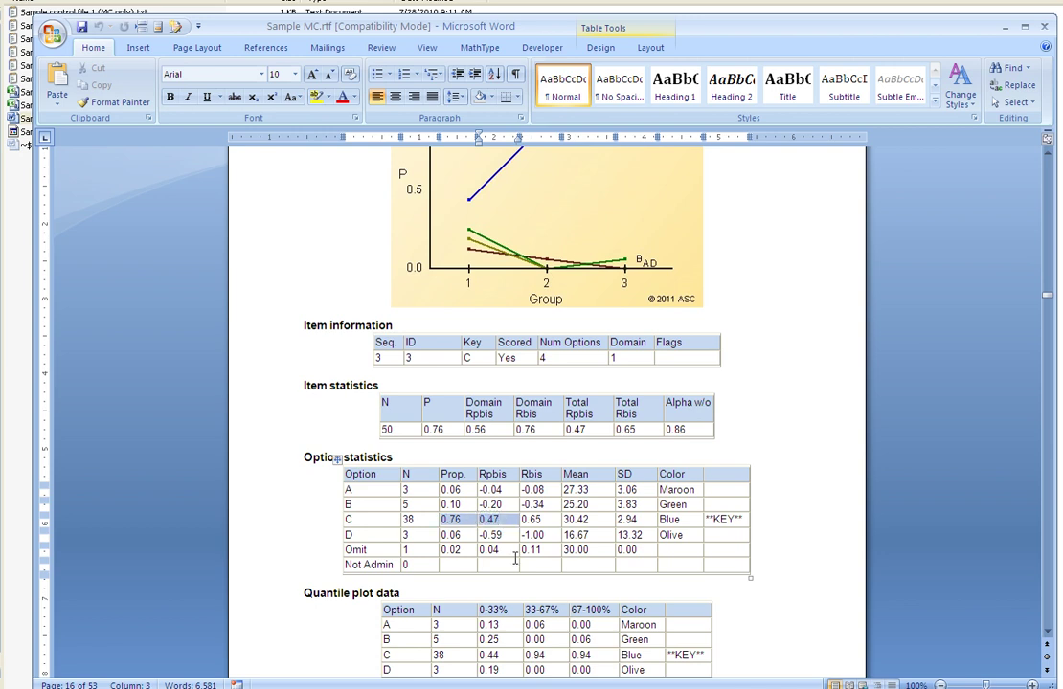
double_click(490, 535)
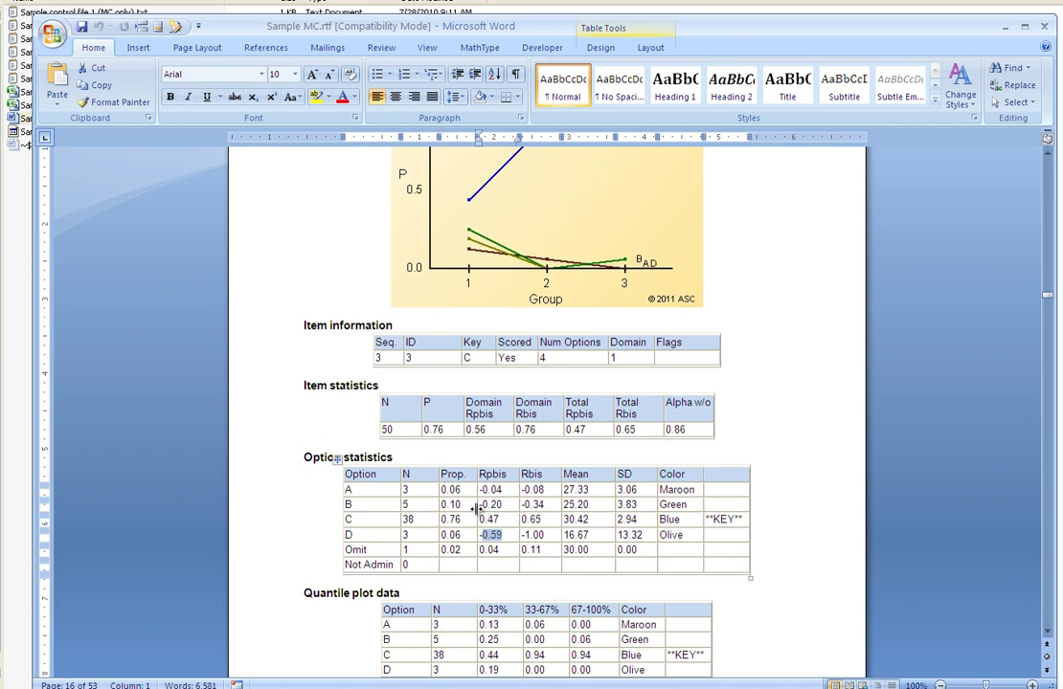
click(470, 503)
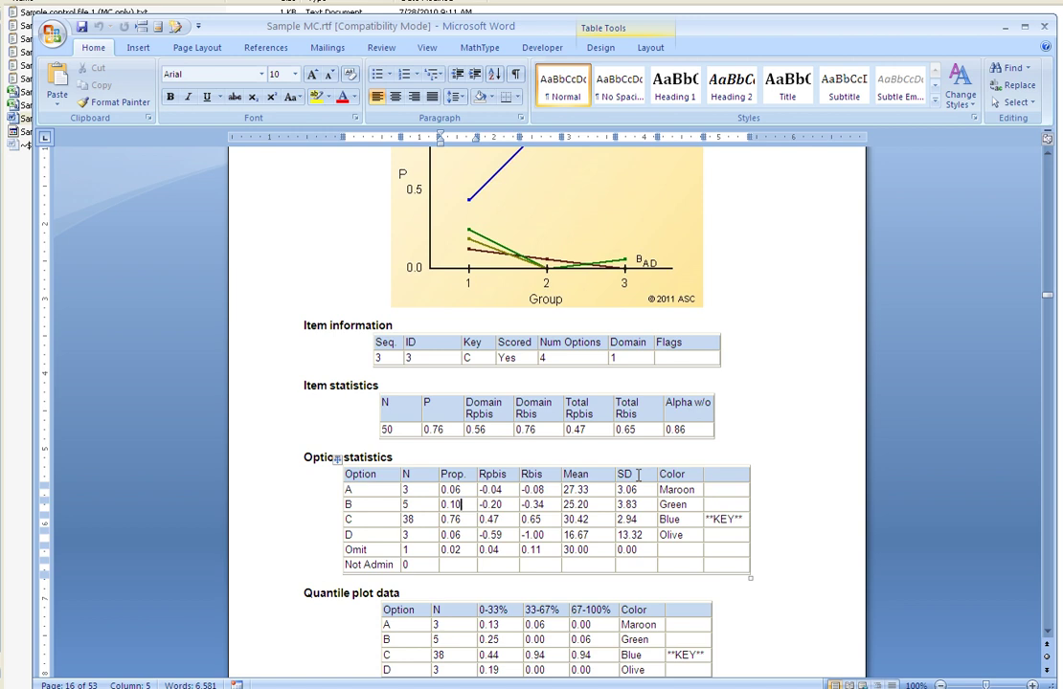
Page down past Item 5's quantile plot to Item 7's option statistics on page 20.
click(1050, 487)
drag(1050, 486, 1050, 486)
click(1050, 487)
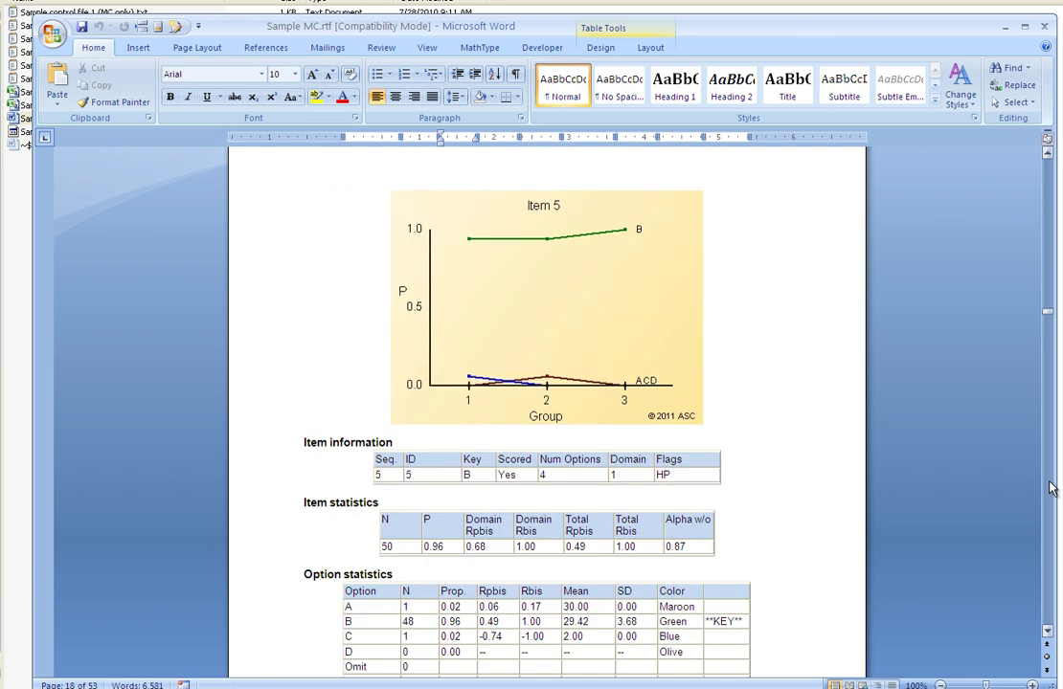
click(634, 311)
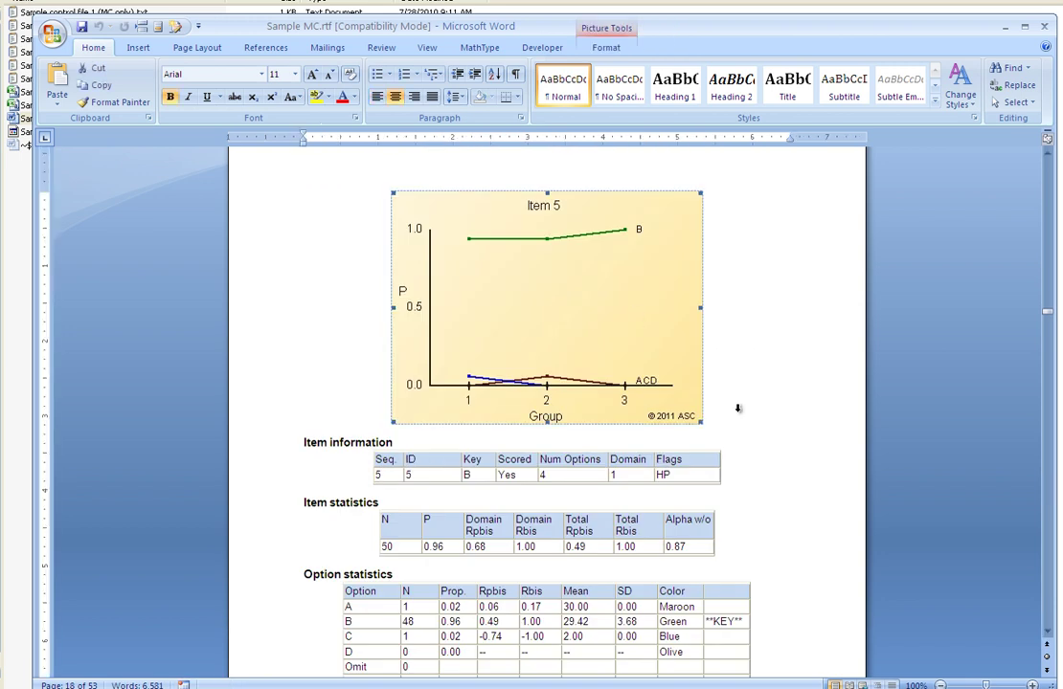
click(1047, 567)
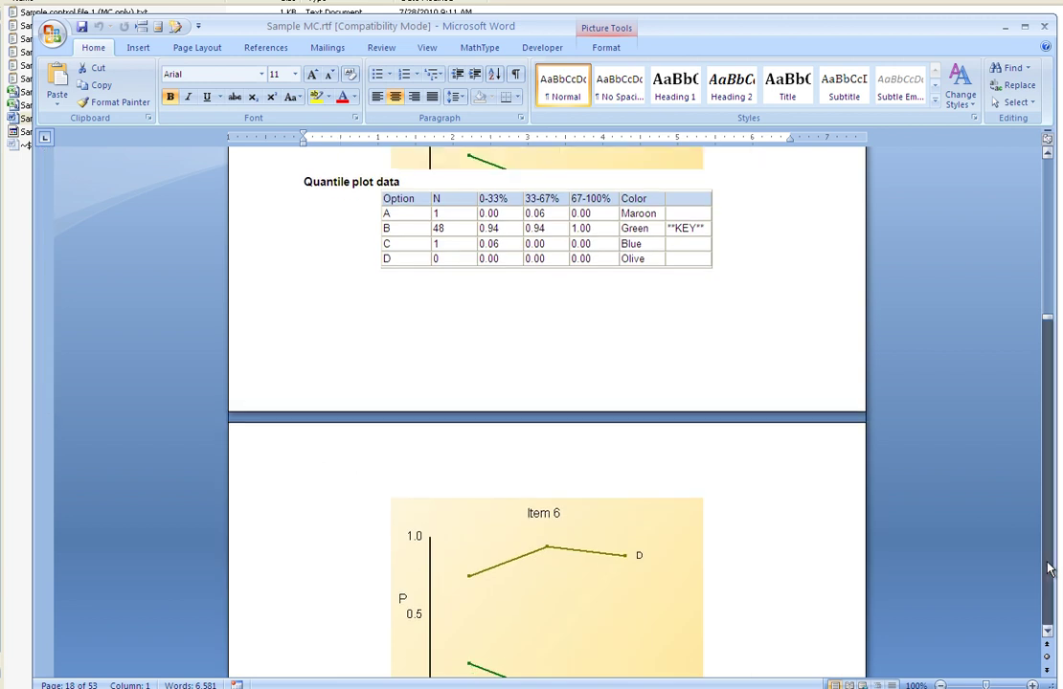
click(1048, 567)
click(1047, 566)
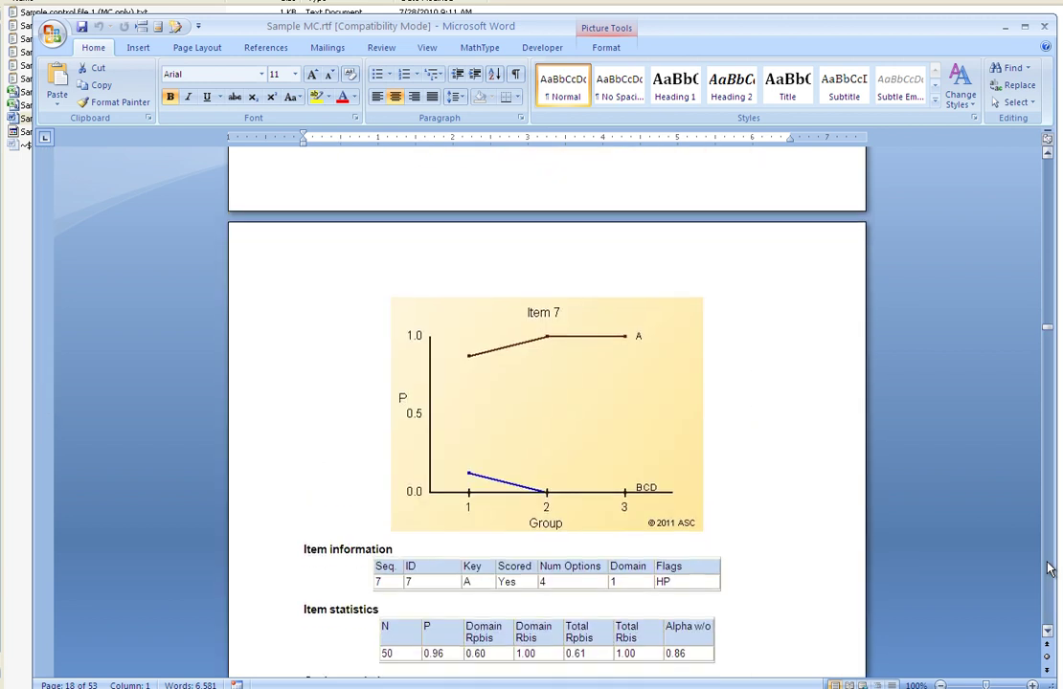
click(1048, 566)
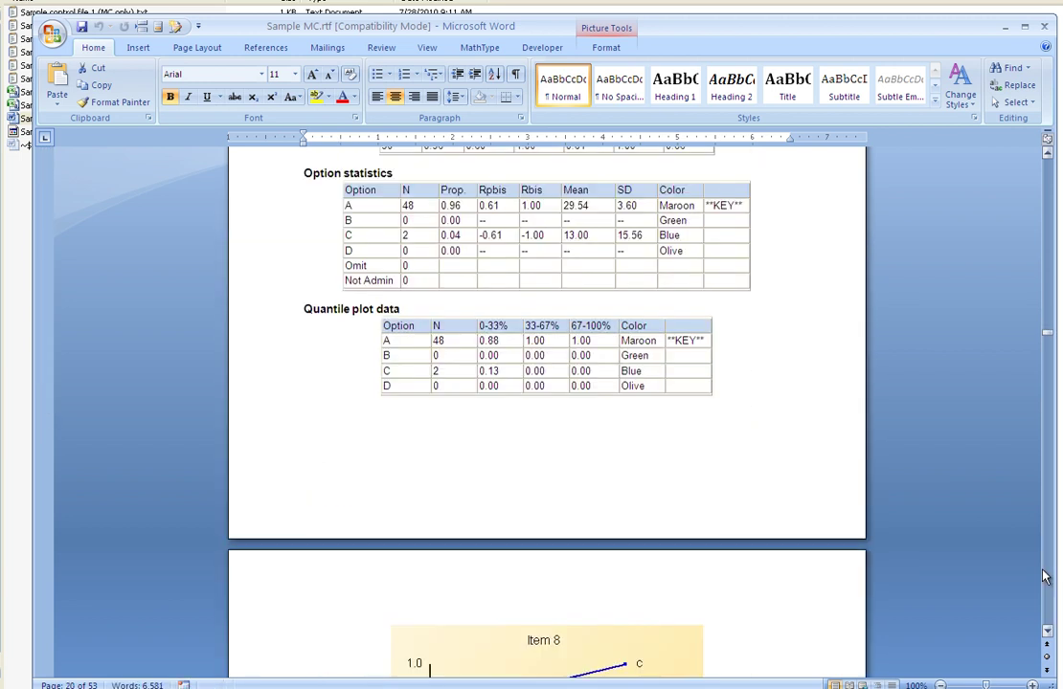